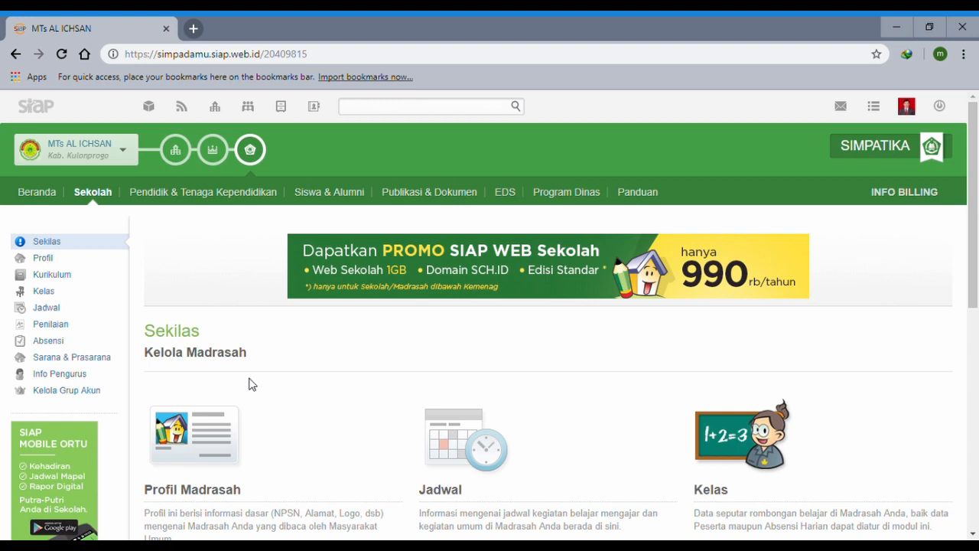
# - Open the Registrasi PTK dashboard from the Pendidik & Tenaga Kependidikan section
pyautogui.click(205, 193)
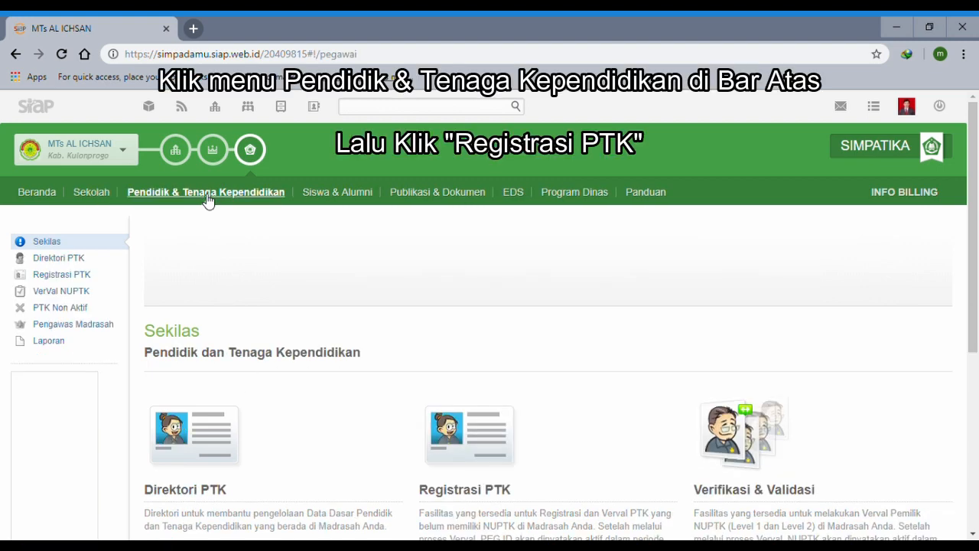
pyautogui.scroll(-2, 155, 405)
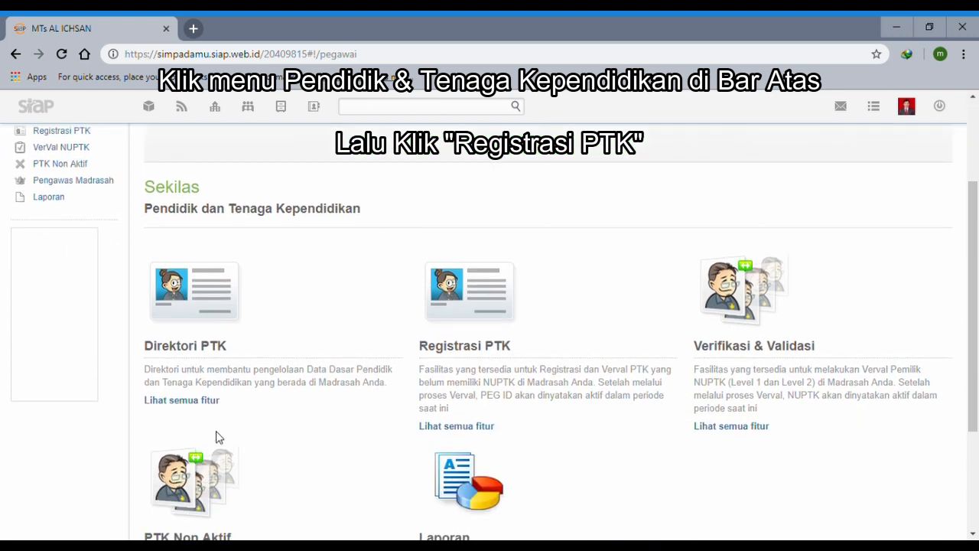
pyautogui.click(474, 434)
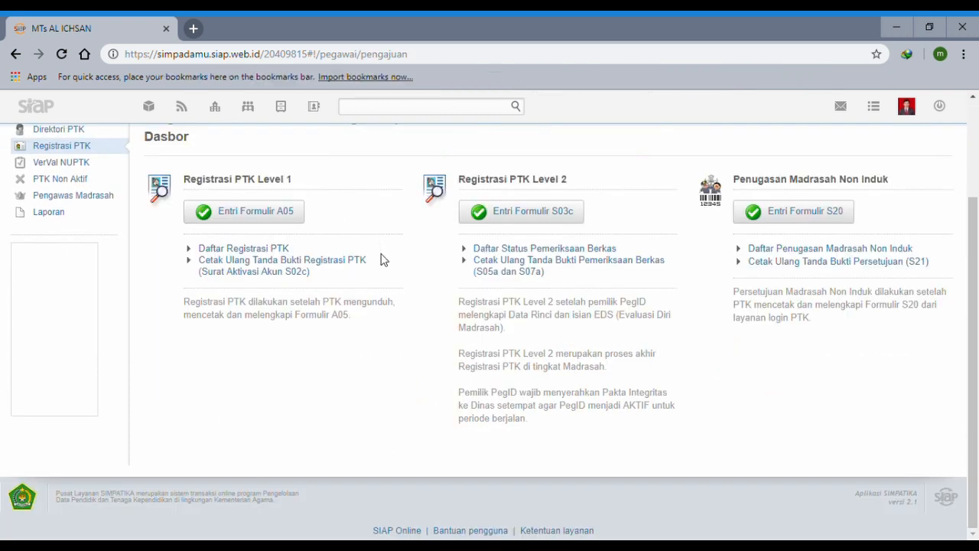
pyautogui.scroll(2, 396, 375)
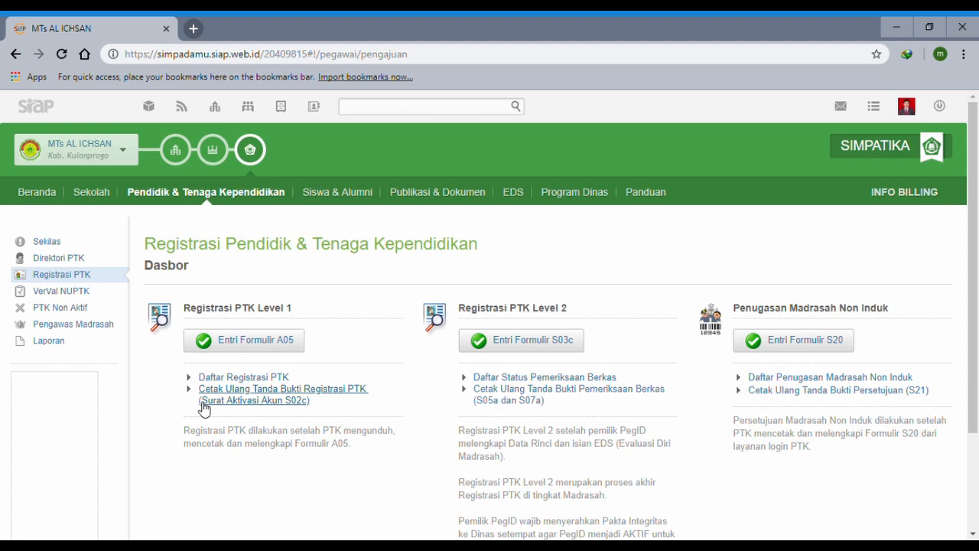
# - Start a new Formulir A05 Level 1 registration, mark the teacher as Non PNS, and continue to confirmation
pyautogui.click(246, 346)
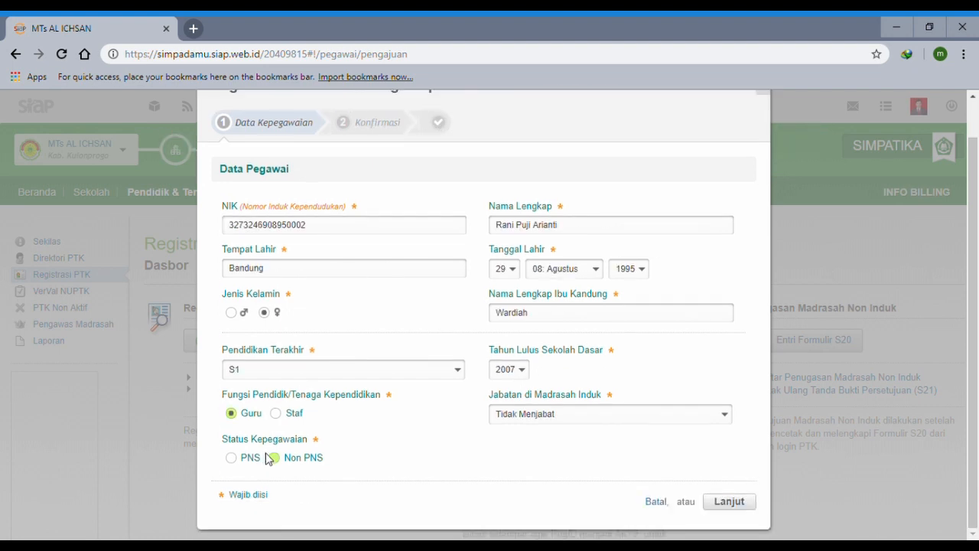
pyautogui.click(276, 460)
pyautogui.scroll(2, 395, 422)
pyautogui.scroll(-2, 310, 297)
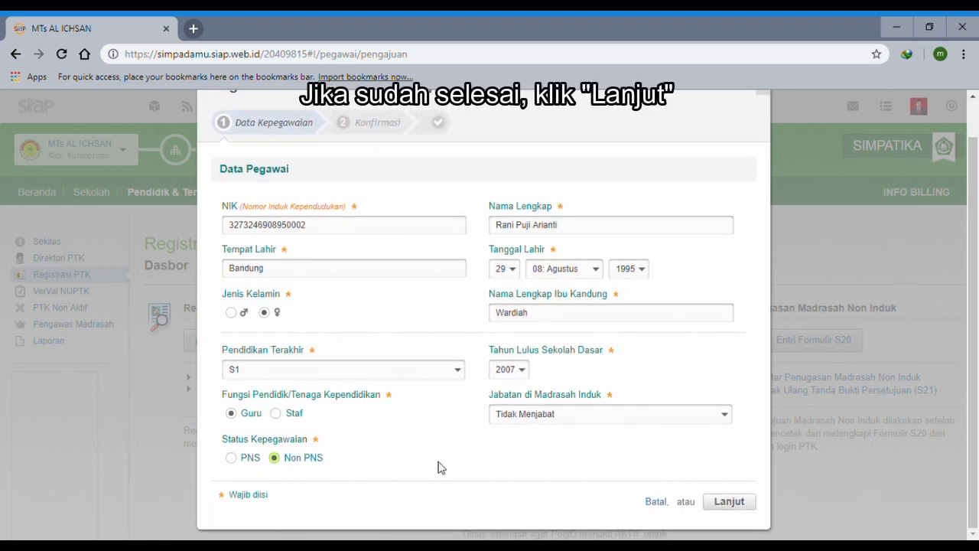
pyautogui.click(730, 505)
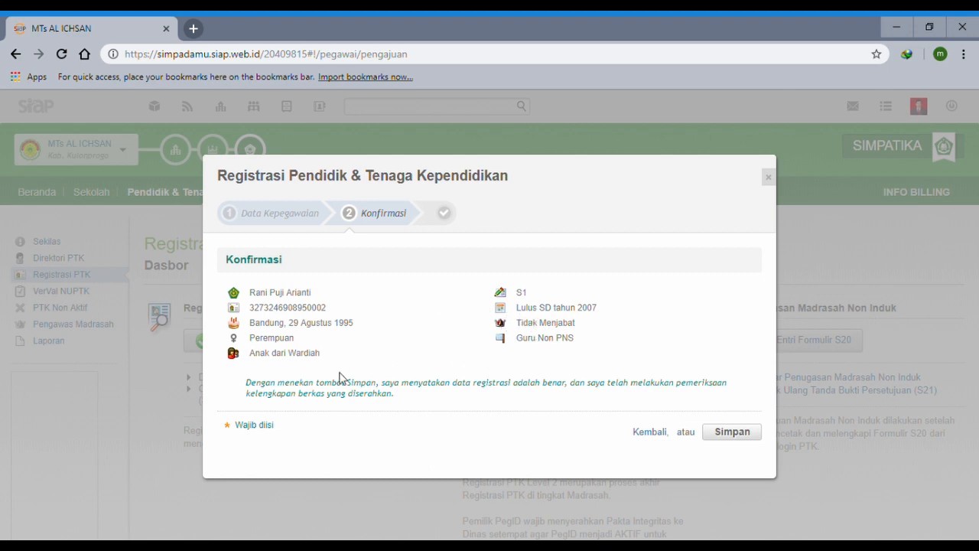
# - Save the Level 1 PTK registration and print the S02c proof letter from Cetak Tanda Bukti
pyautogui.click(732, 433)
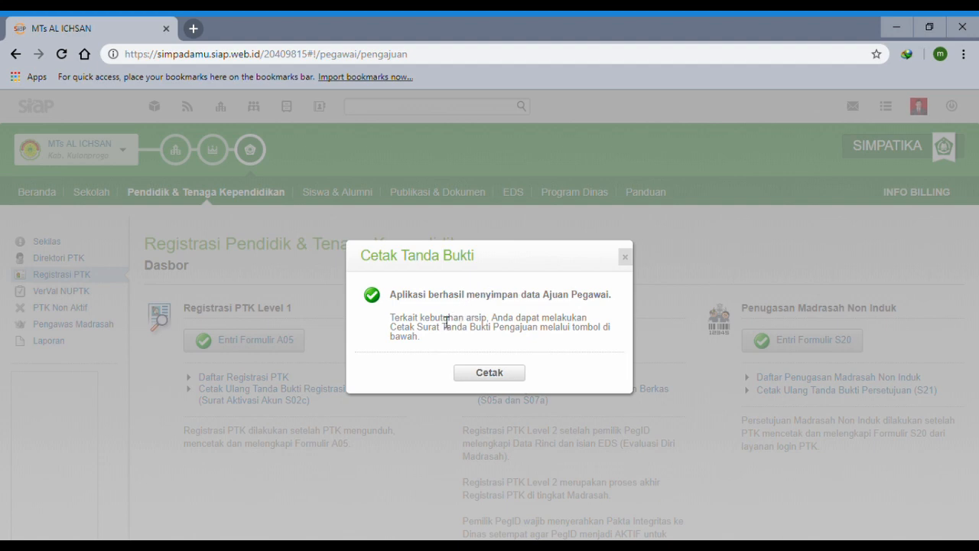
pyautogui.moveTo(388, 321); pyautogui.dragTo(507, 345)
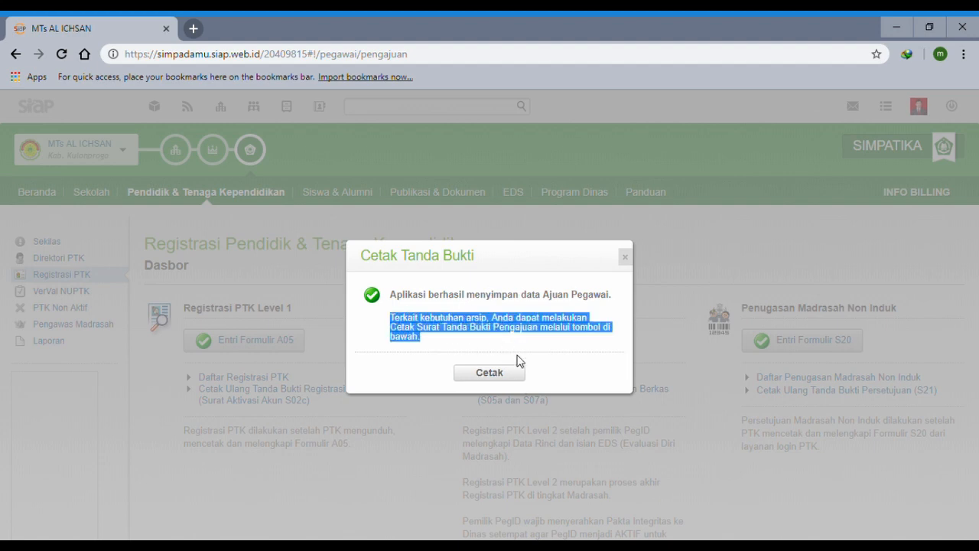
pyautogui.click(494, 372)
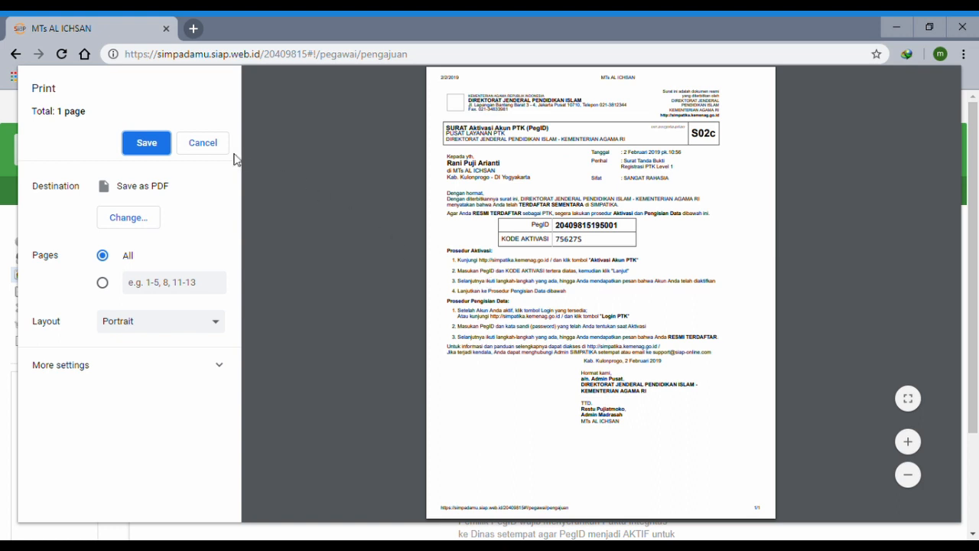
# - Save the S02c activation letter as a PDF and return to the SIAP Beranda page
pyautogui.click(150, 144)
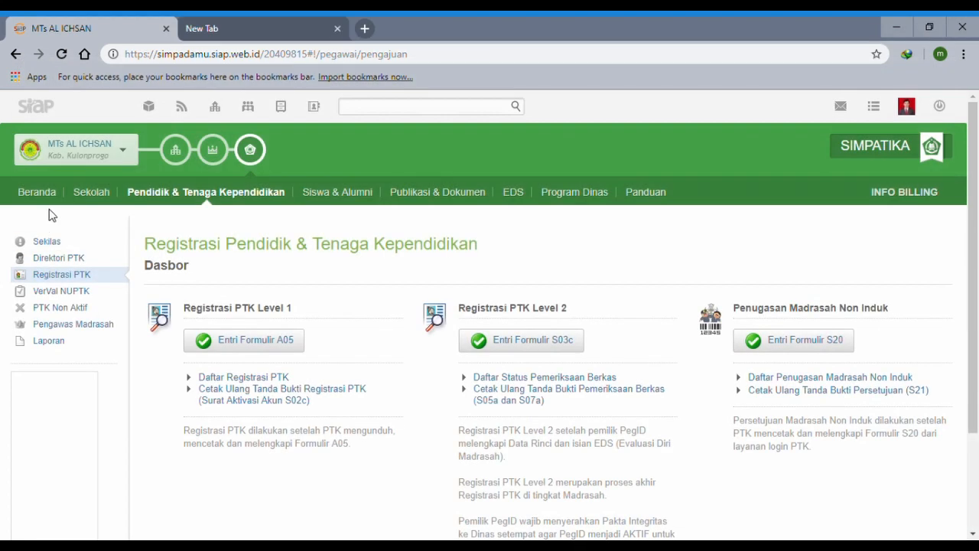
pyautogui.click(38, 192)
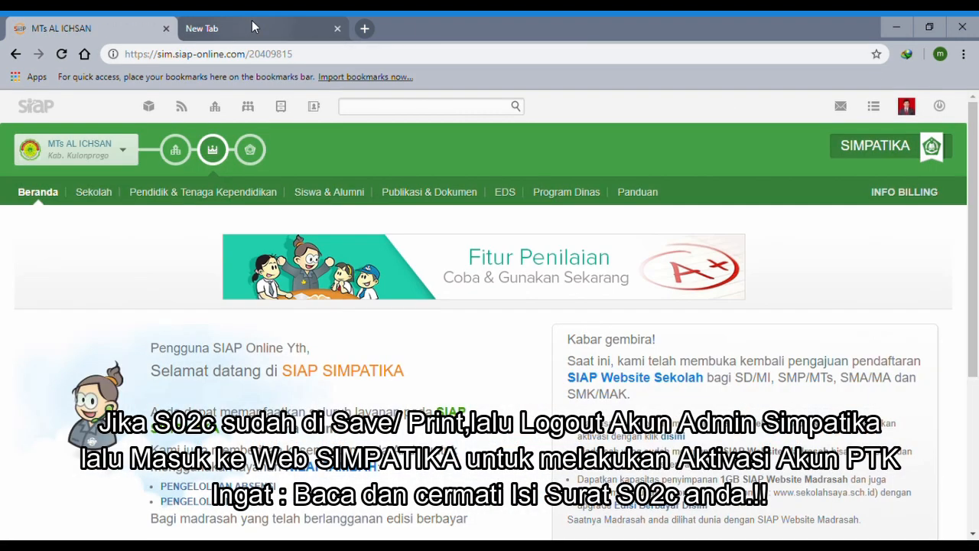
# - Close the school tab, go to the Simpatika site, and open the Aktivasi Akun PTK page
pyautogui.click(251, 20)
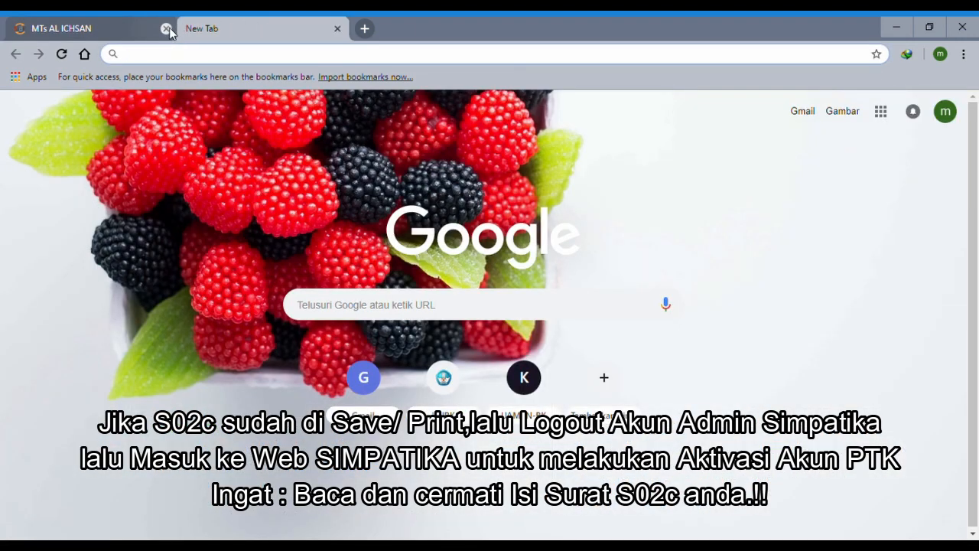
pyautogui.click(166, 29)
pyautogui.write('s')
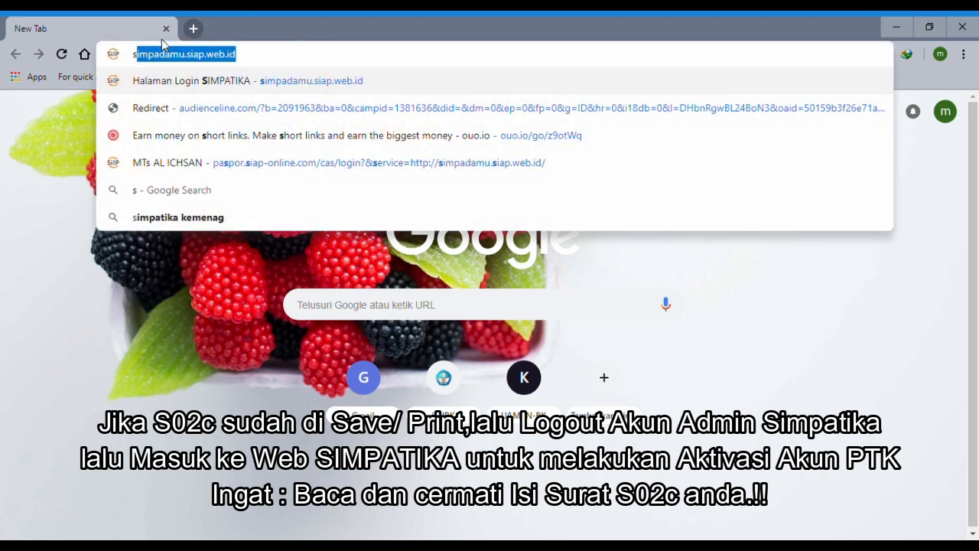
pyautogui.click(256, 64)
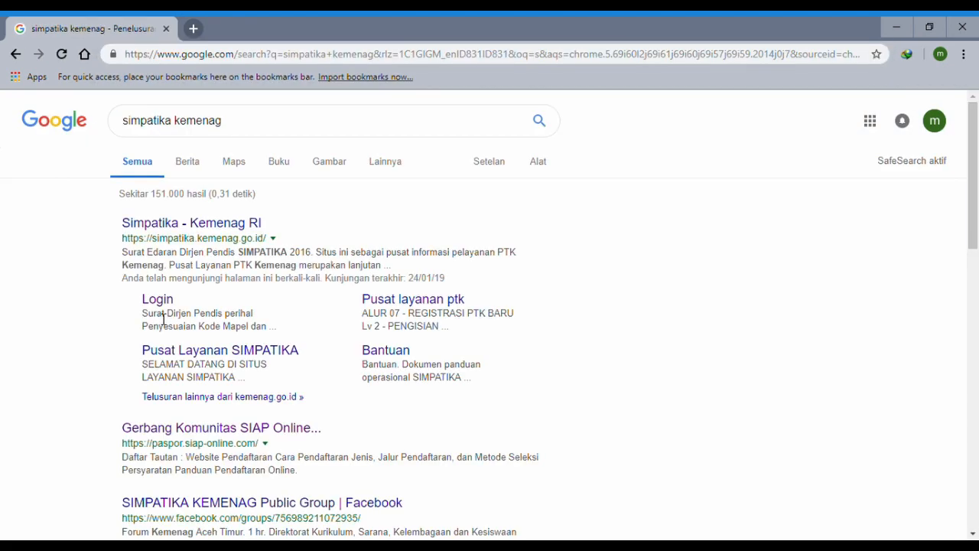
pyautogui.click(160, 301)
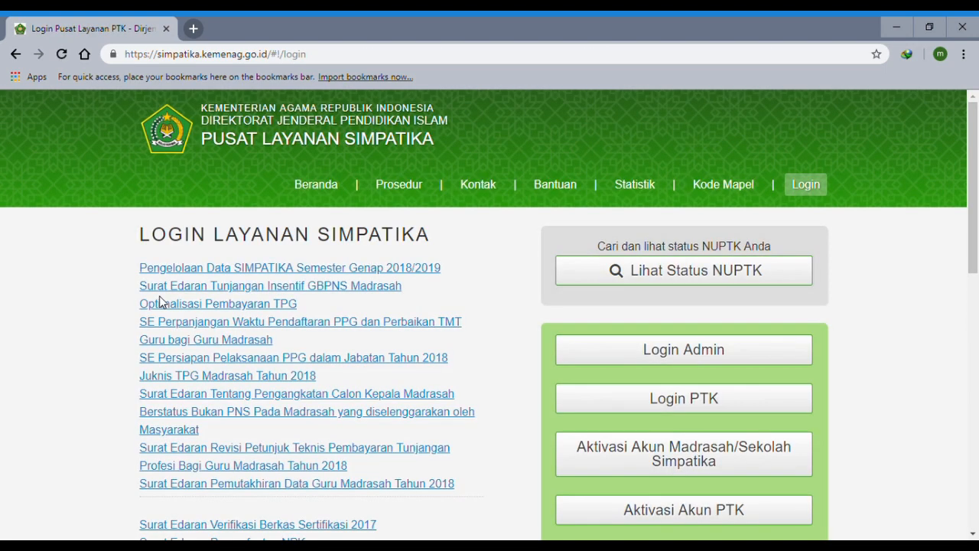
pyautogui.scroll(-3, 436, 349)
pyautogui.click(620, 432)
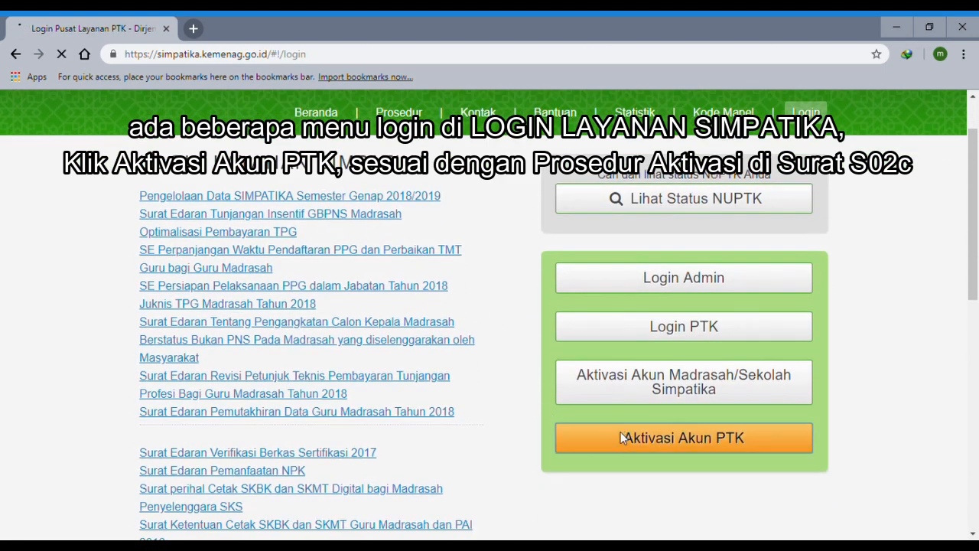
# - Paste the teacher's PegID into the NUPTK/PegID field and move to the activation code field
pyautogui.scroll(-2, 462, 228)
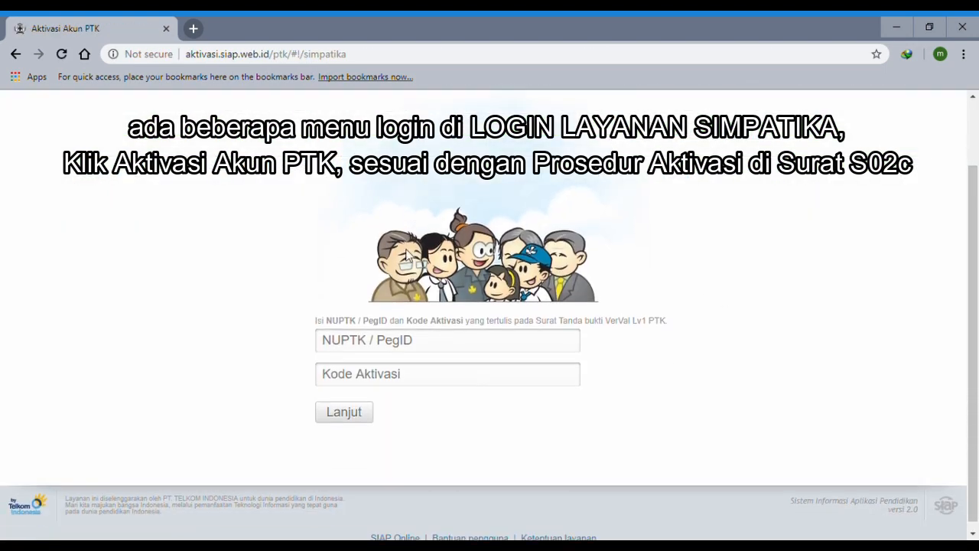
pyautogui.click(408, 335)
pyautogui.hotkey('ctrl', 'v')
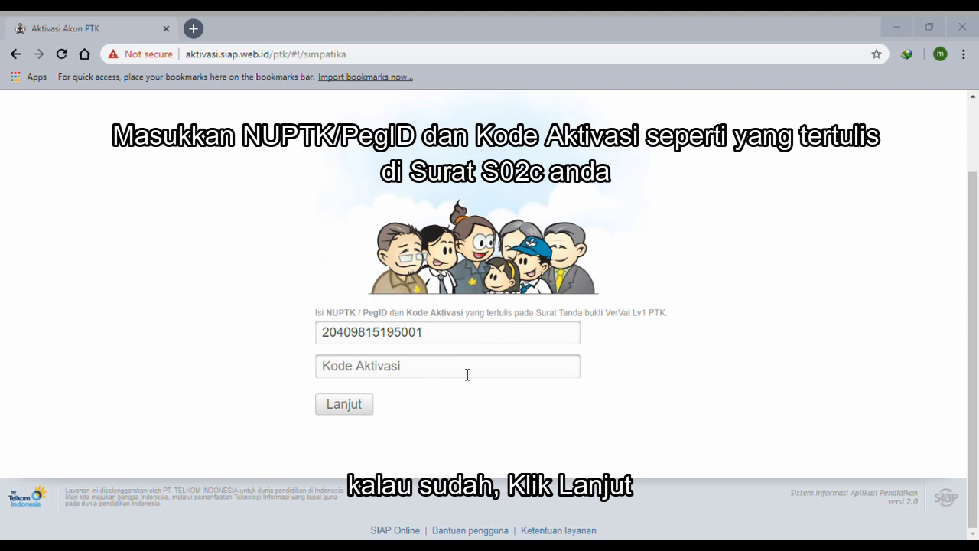
pyautogui.click(889, 19)
pyautogui.click(381, 374)
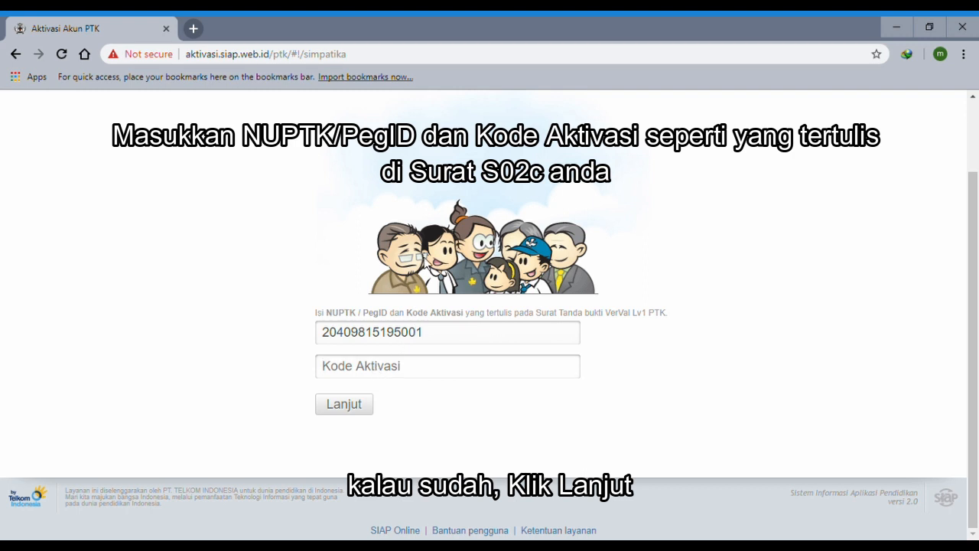
# - Submit the activation code from the letter and choose creating a new account
pyautogui.click(361, 405)
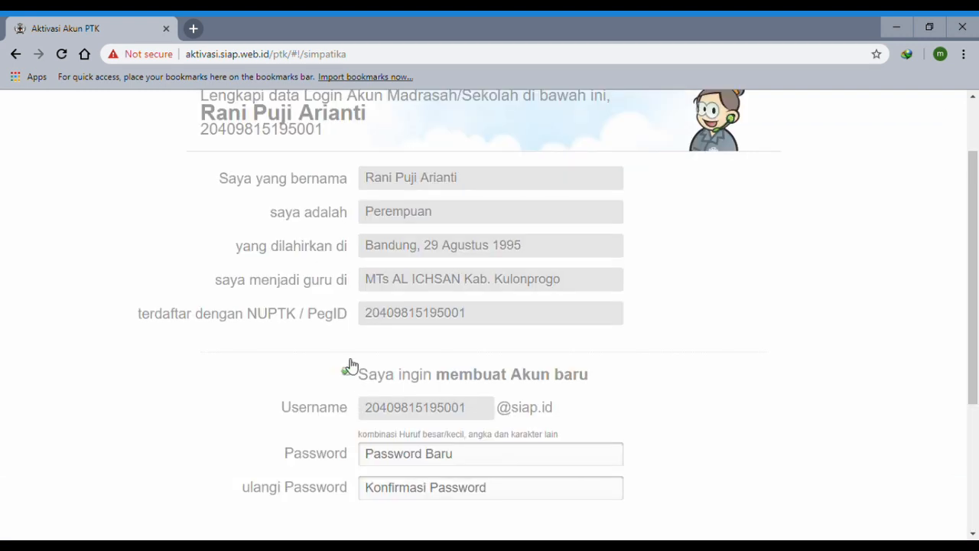
pyautogui.scroll(-1, 319, 333)
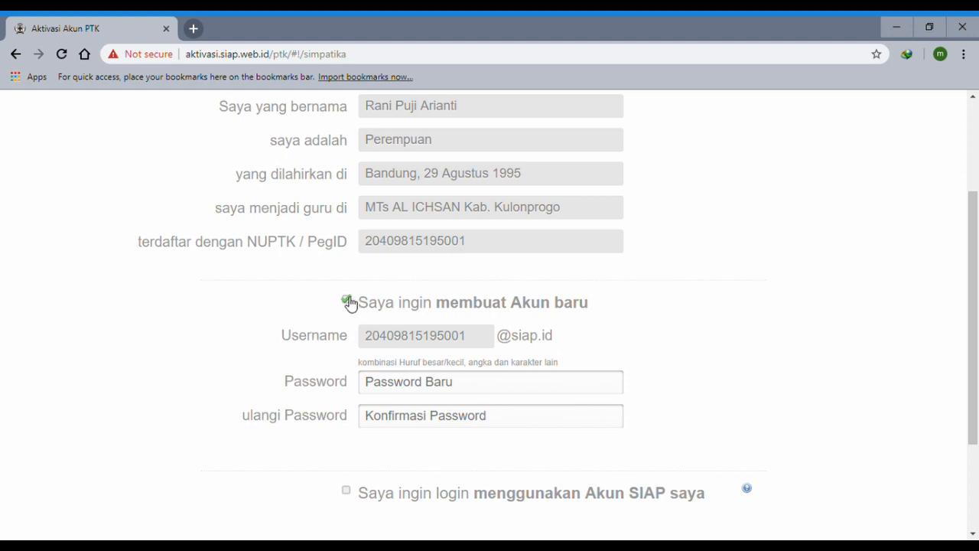
pyautogui.scroll(2, 296, 285)
pyautogui.scroll(-4, 295, 286)
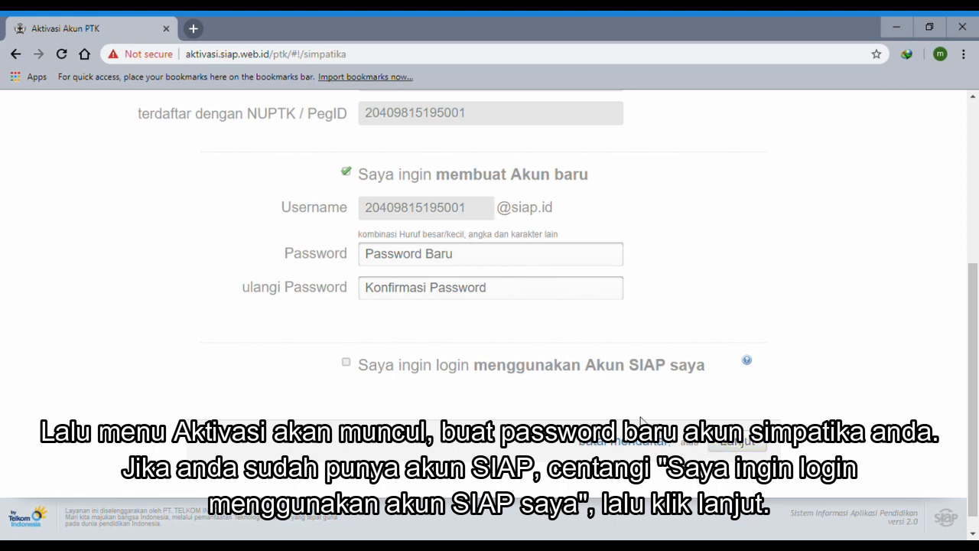
pyautogui.click(426, 365)
pyautogui.scroll(1, 502, 350)
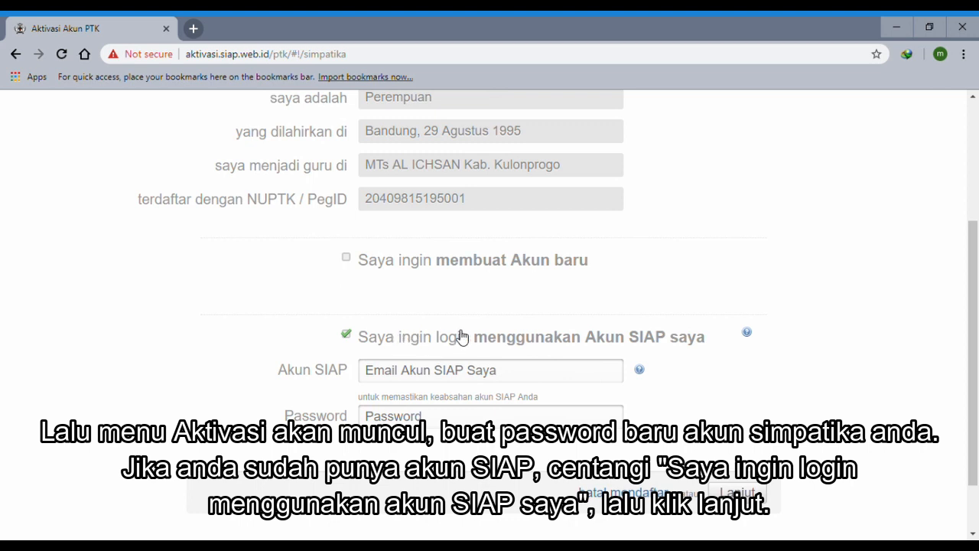
pyautogui.click(346, 257)
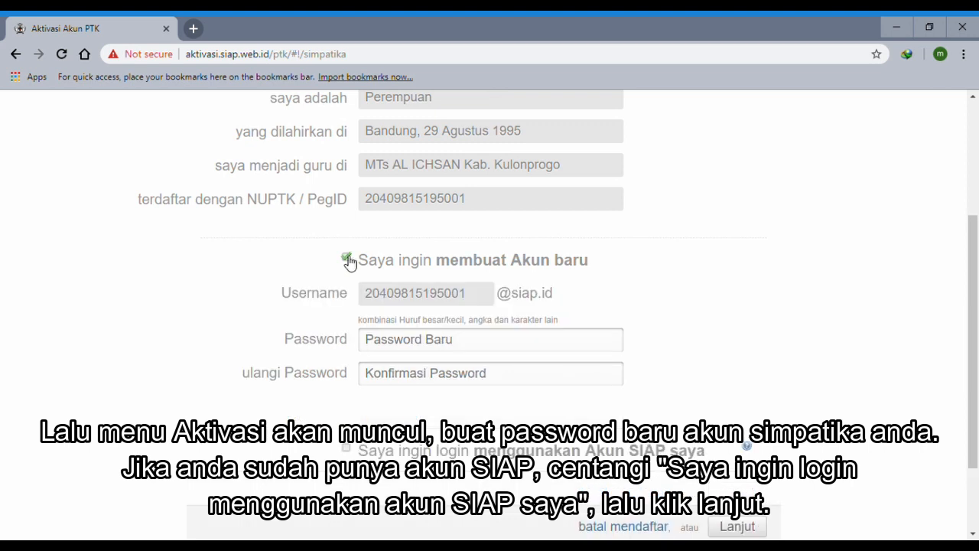
# - Enter and repeat the new account password, then continue to the Biodata Diri preview
pyautogui.click(425, 344)
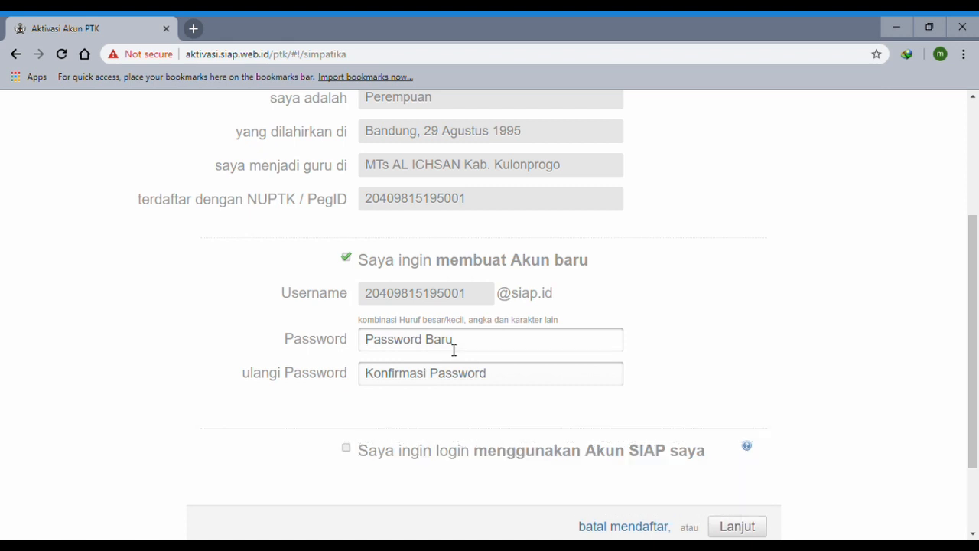
pyautogui.write('a')
pyautogui.press('BackSpace')
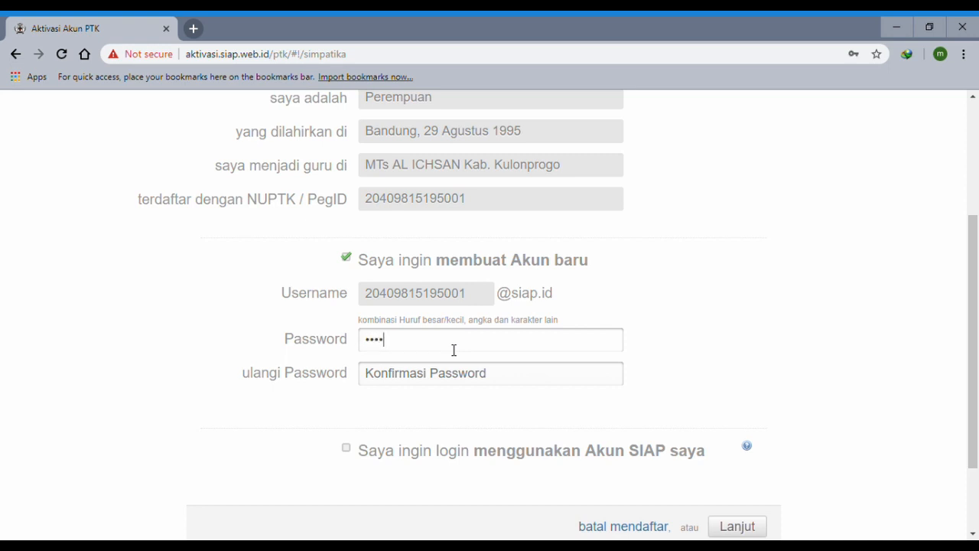
pyautogui.click(455, 379)
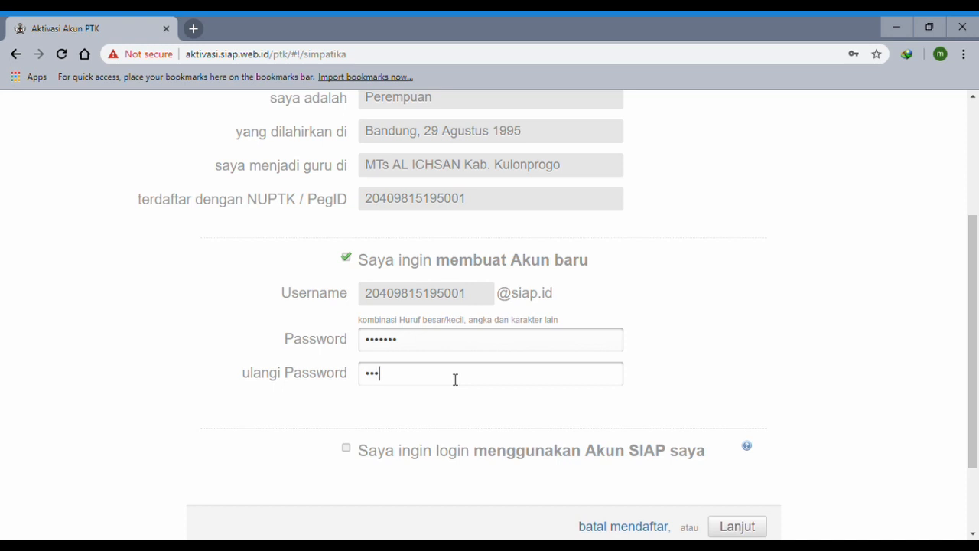
pyautogui.scroll(-2, 535, 359)
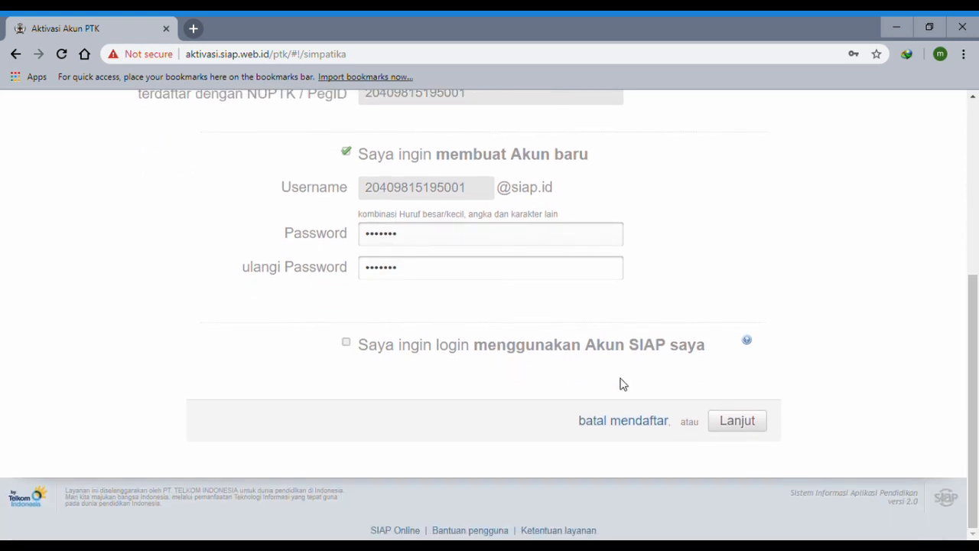
pyautogui.click(742, 421)
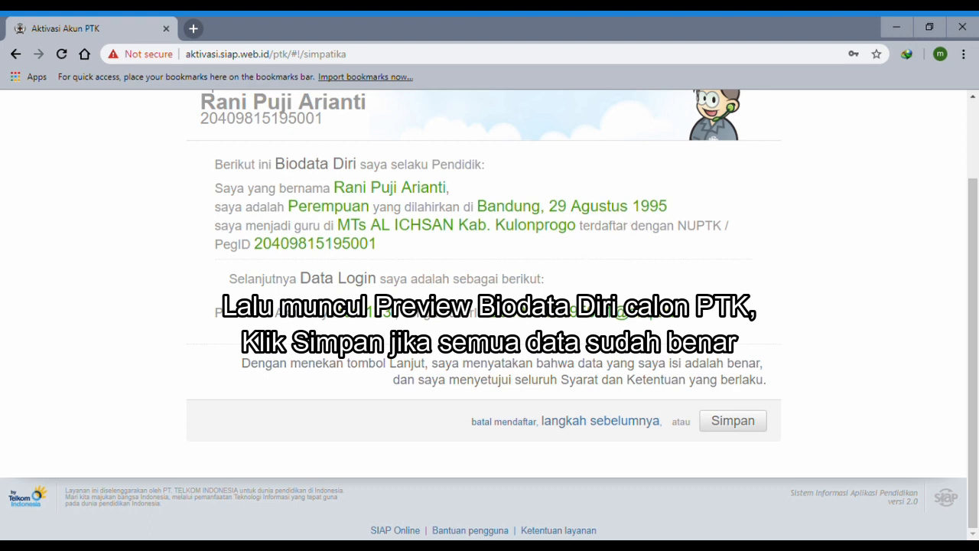
# - Save the confirmed biodata to complete the PTK account registration, then proceed to Login
pyautogui.scroll(1, 489, 306)
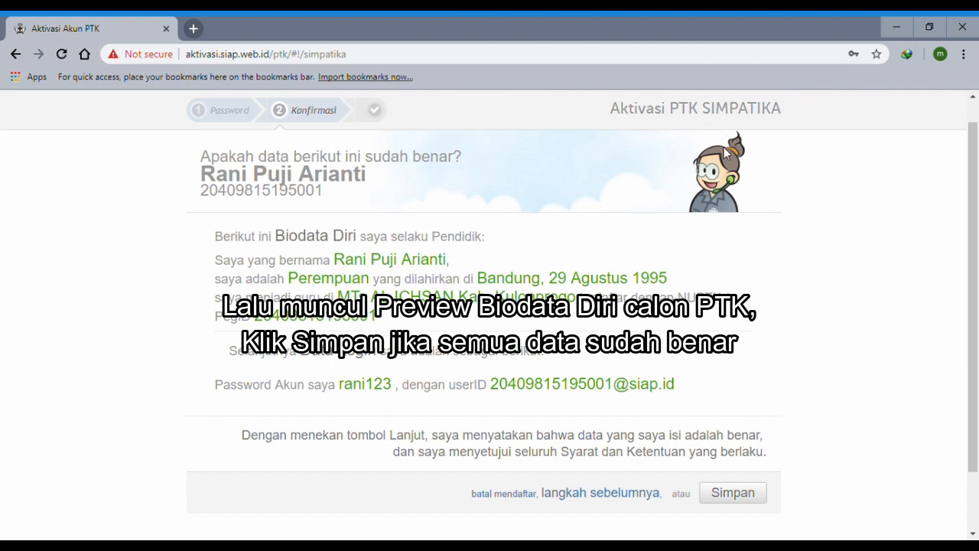
pyautogui.click(729, 494)
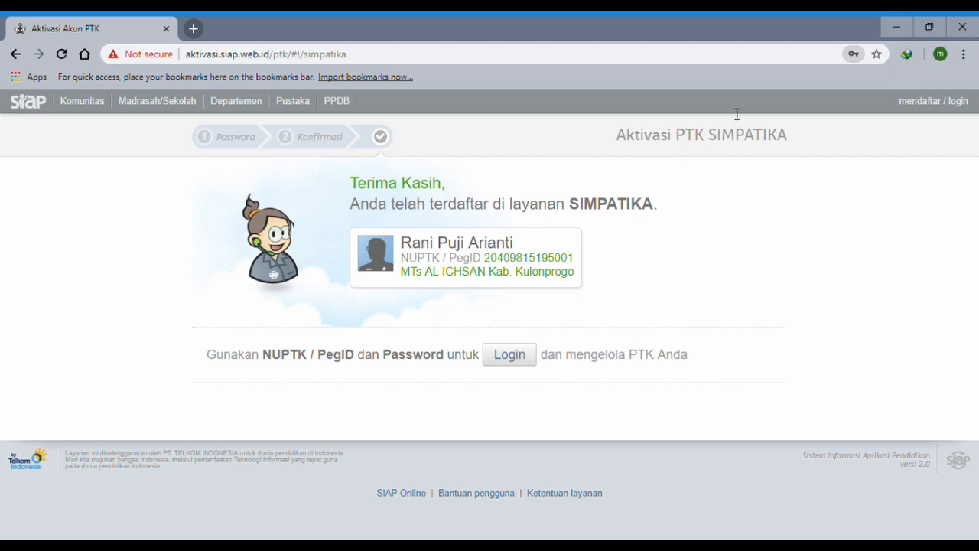
pyautogui.moveTo(485, 263); pyautogui.dragTo(575, 262)
pyautogui.click(580, 264)
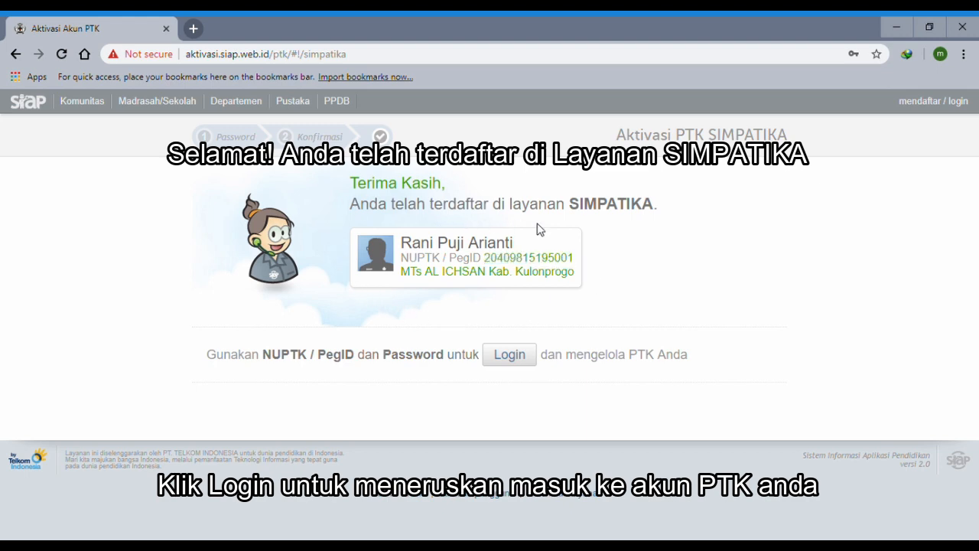
pyautogui.click(509, 358)
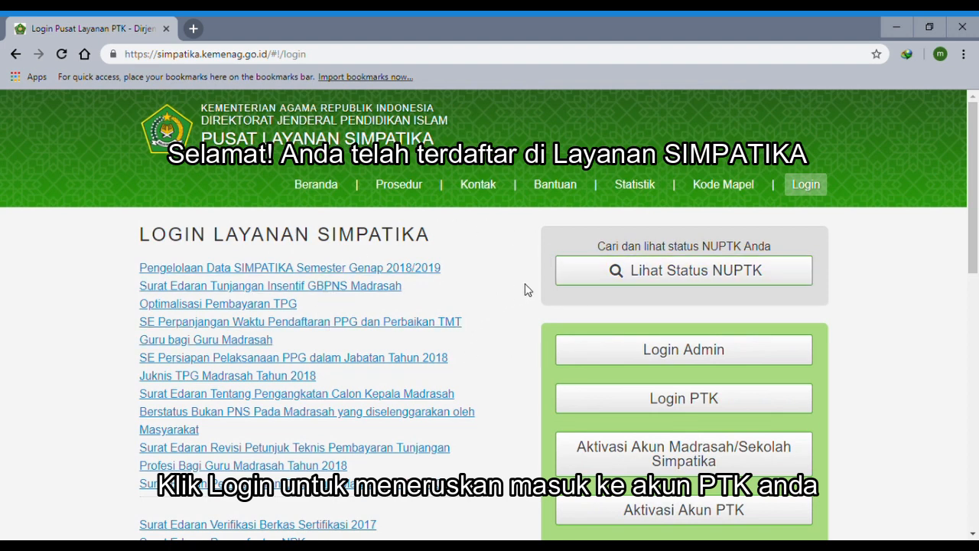
# - Sign in through Login PTK with the teacher's NUPTK and the new account password
pyautogui.click(713, 399)
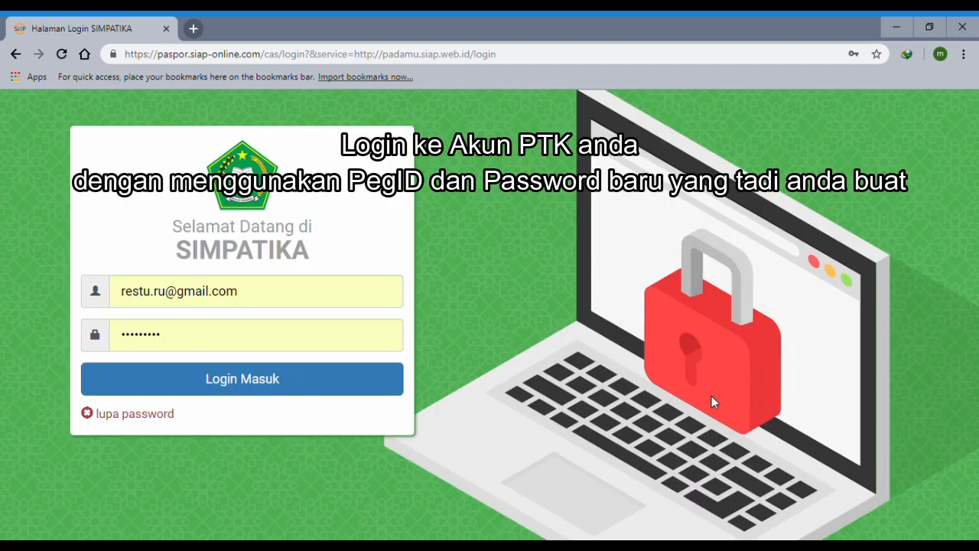
pyautogui.click(197, 296)
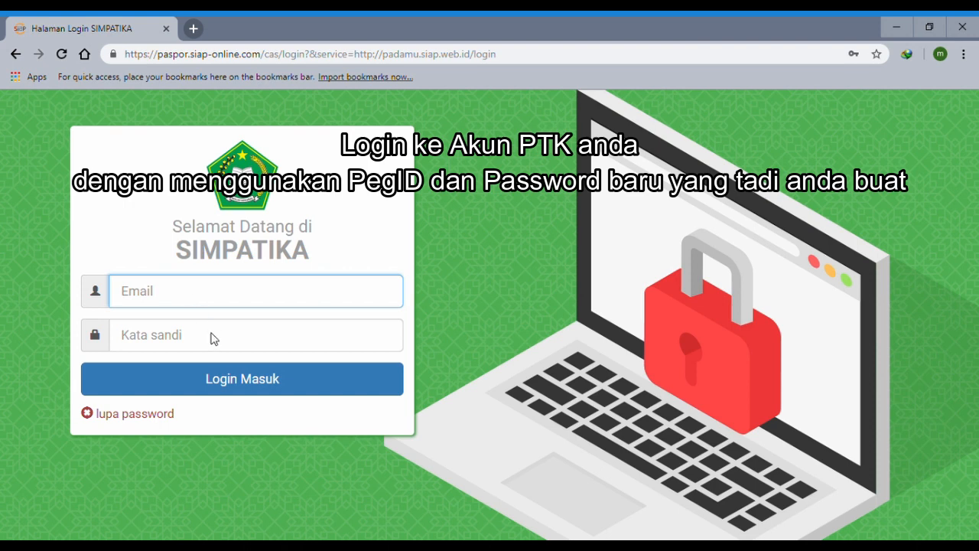
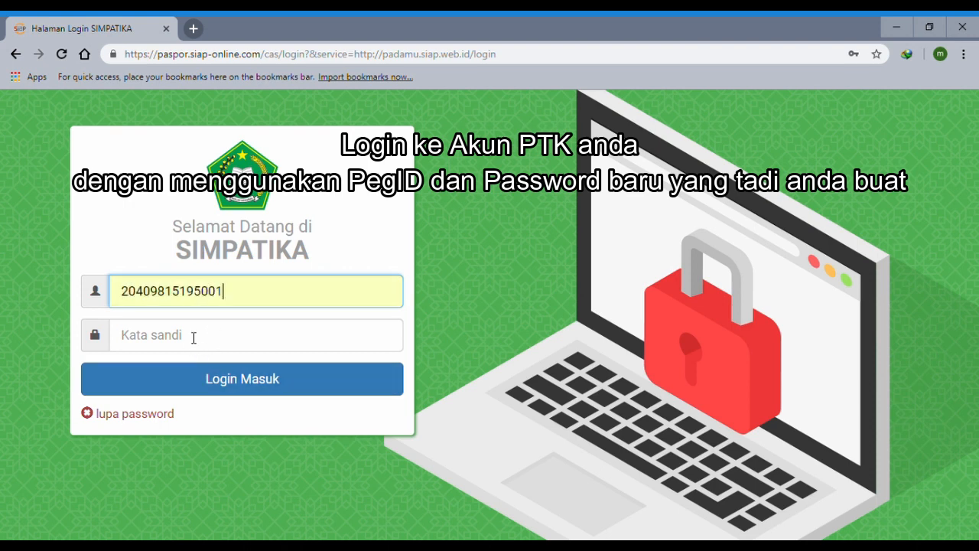
pyautogui.click(185, 340)
pyautogui.write('•')
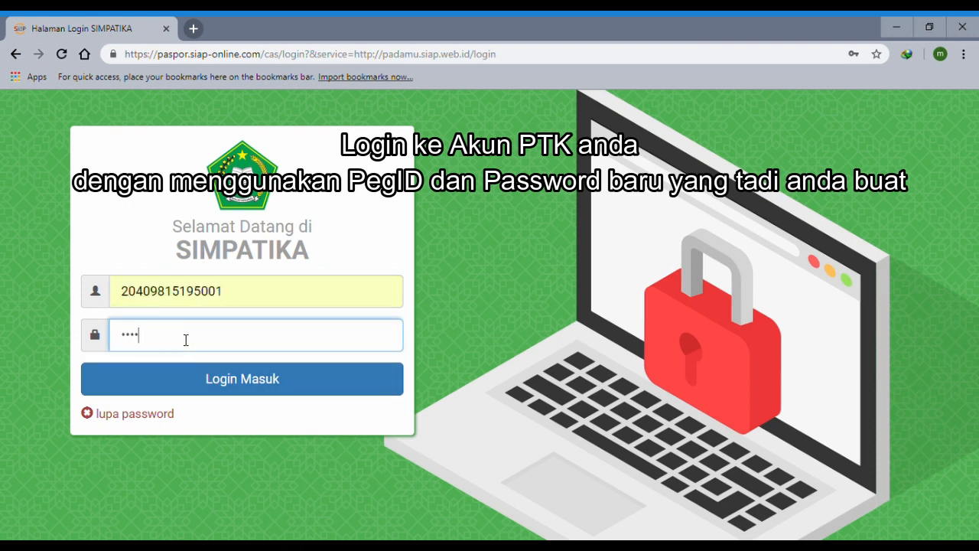
pyautogui.write('••••••')
pyautogui.click(196, 389)
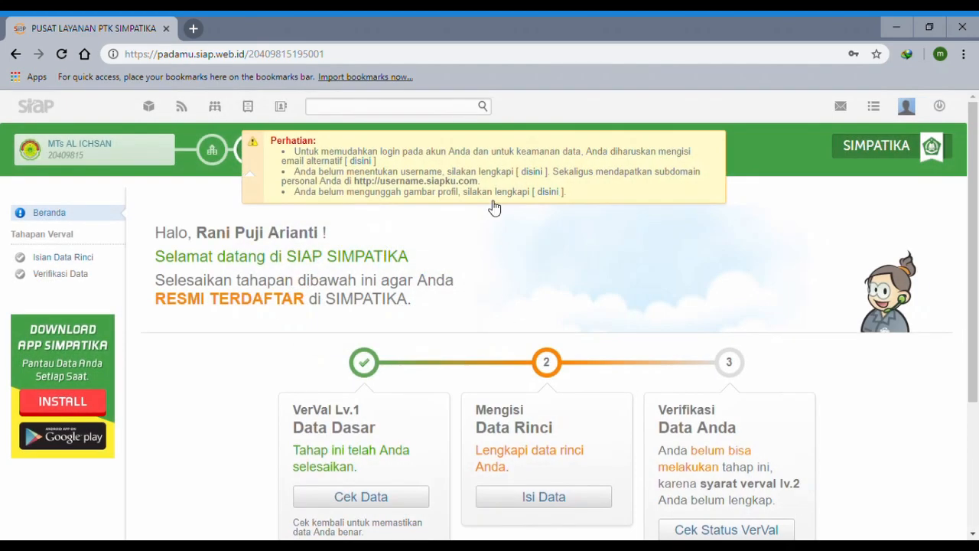
# - Open Isi Data under Mengisi Data Rinci and save the biodata step with Simpan dan Lanjut
pyautogui.scroll(-1, 198, 248)
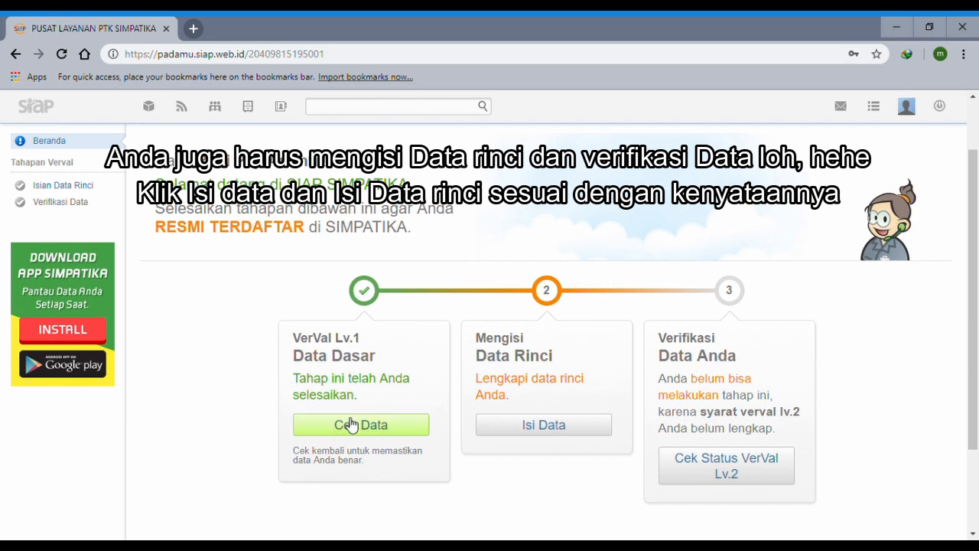
pyautogui.click(542, 425)
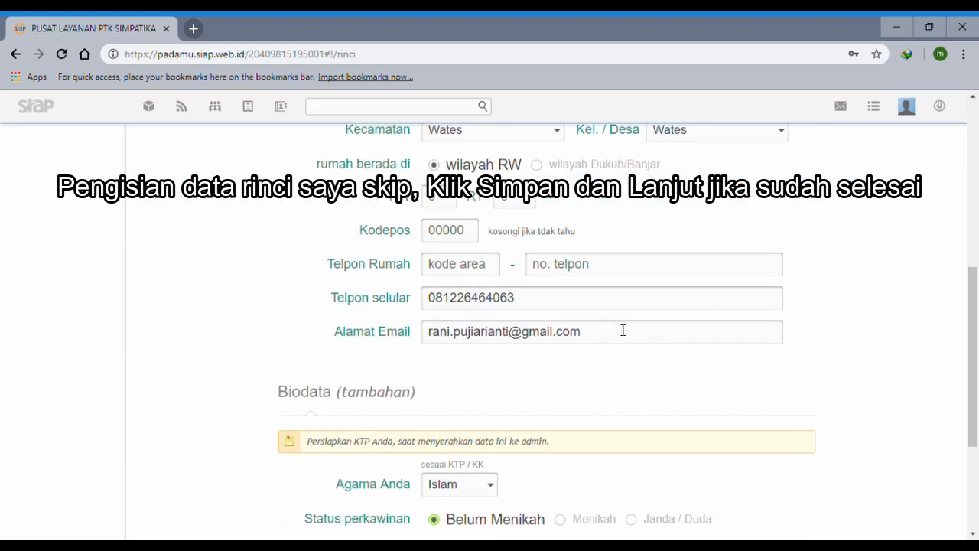
pyautogui.scroll(-3, 623, 331)
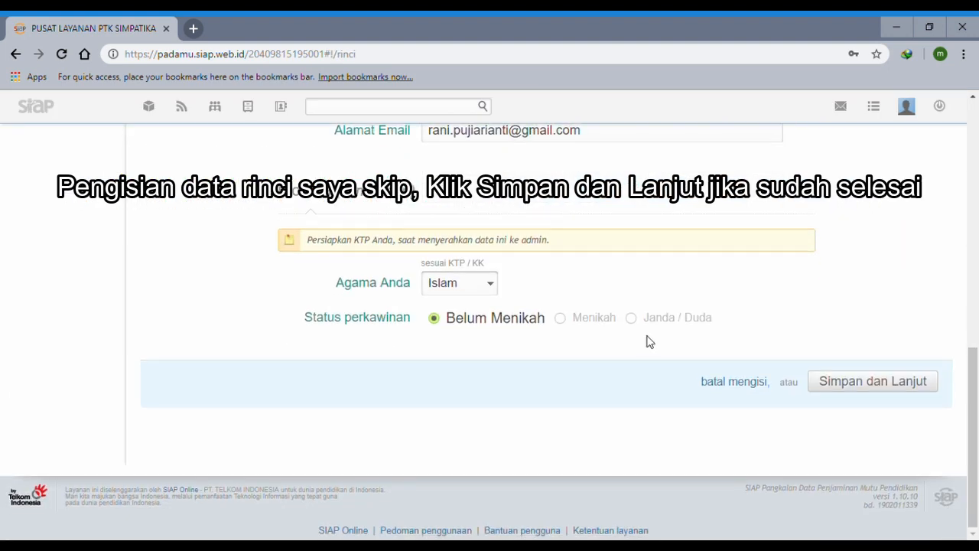
pyautogui.click(847, 386)
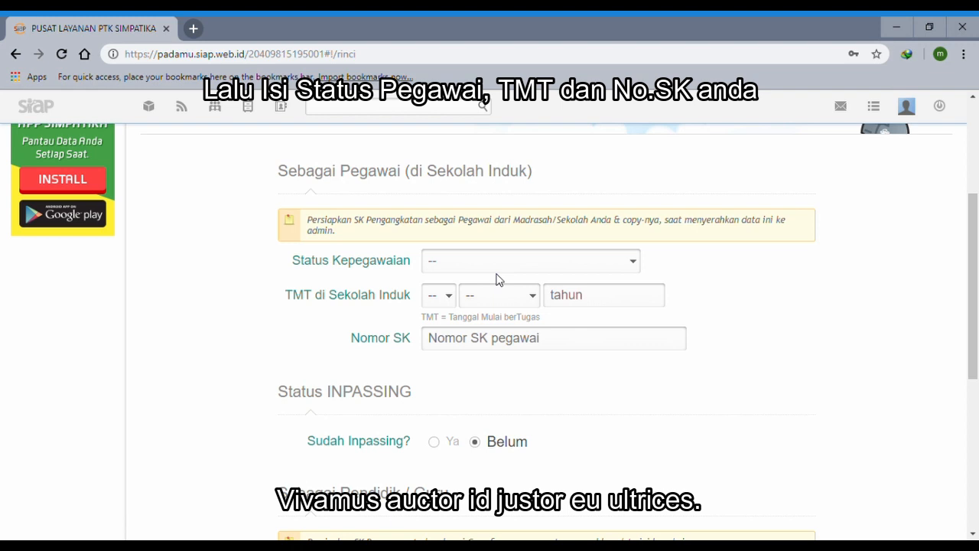
pyautogui.scroll(-3, 496, 279)
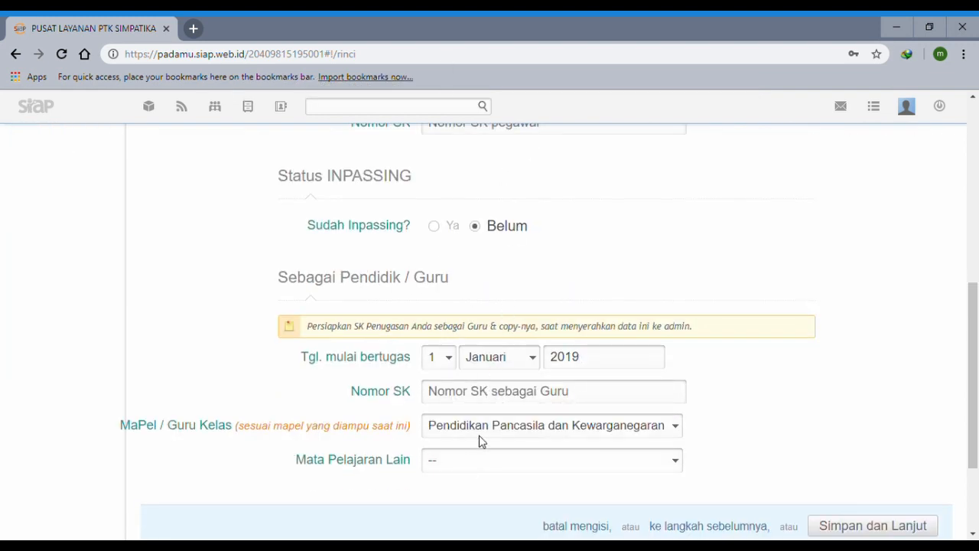
pyautogui.click(461, 389)
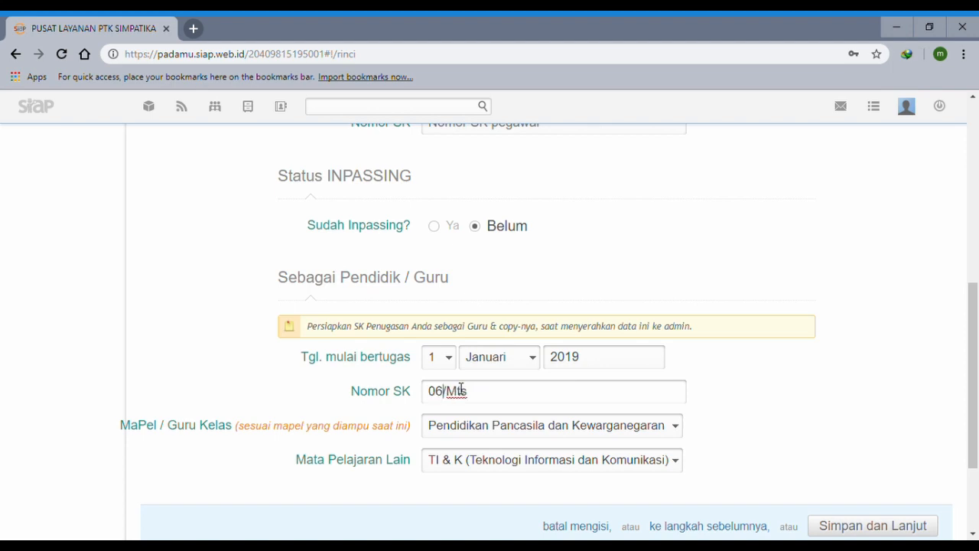
pyautogui.scroll(5, 727, 385)
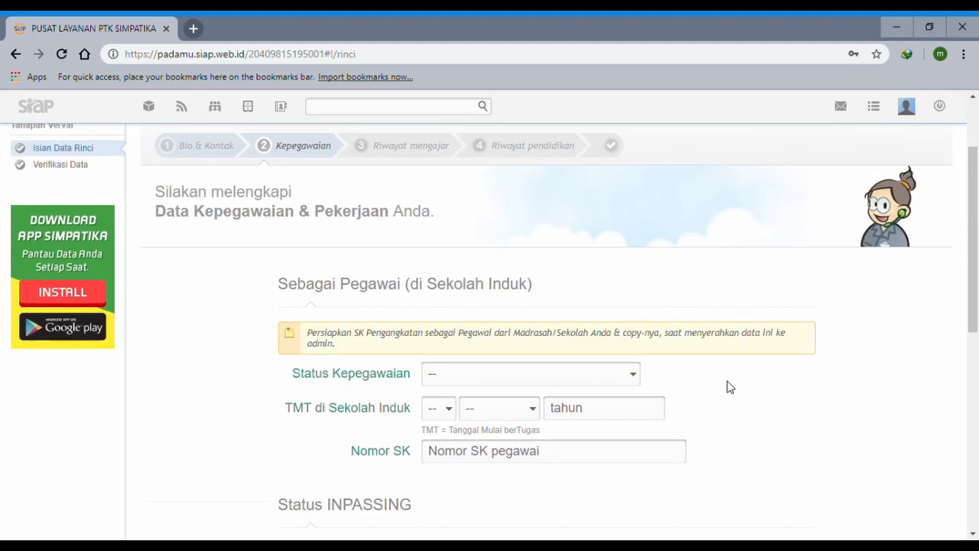
pyautogui.scroll(-2, 654, 394)
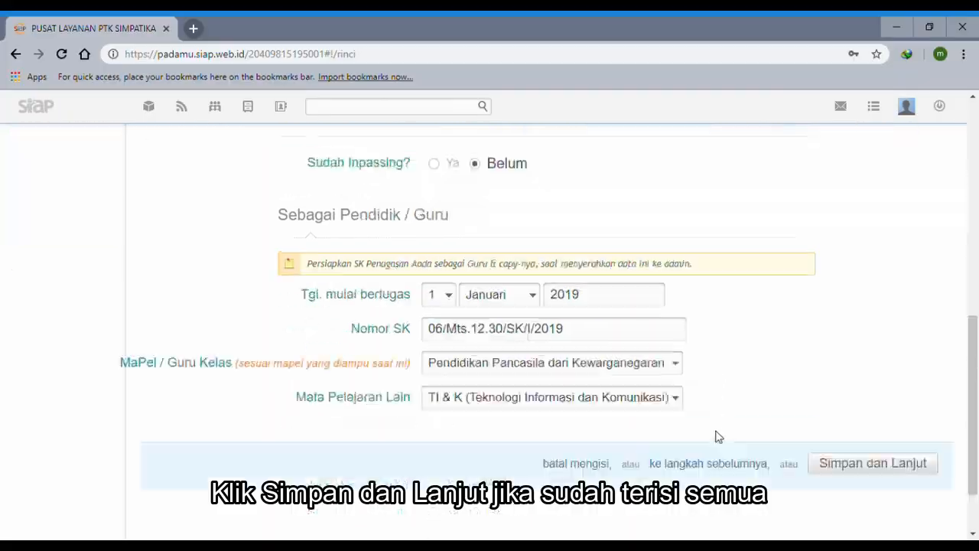
pyautogui.scroll(-1, 714, 435)
pyautogui.click(856, 381)
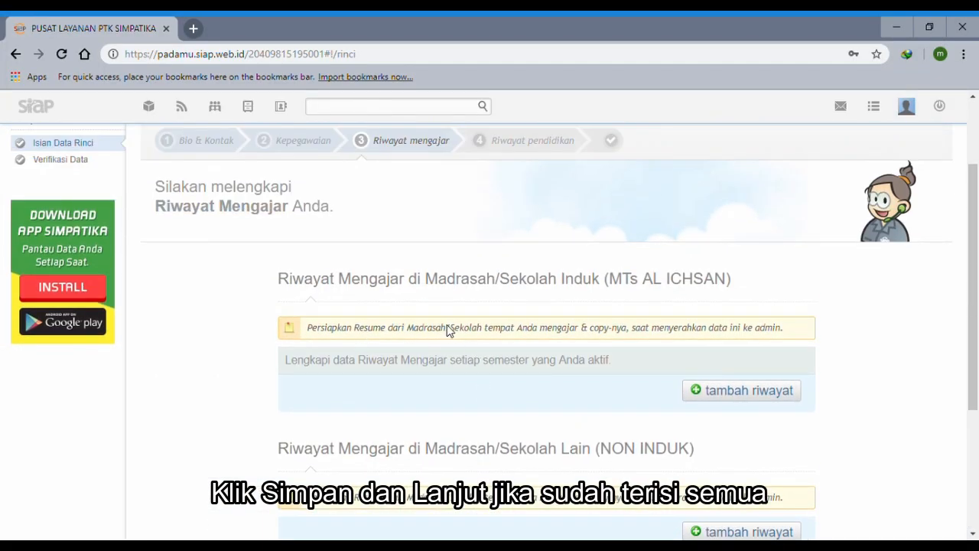
# - Save the teaching history and continue to Riwayat pendidikan
pyautogui.scroll(-1, 500, 350)
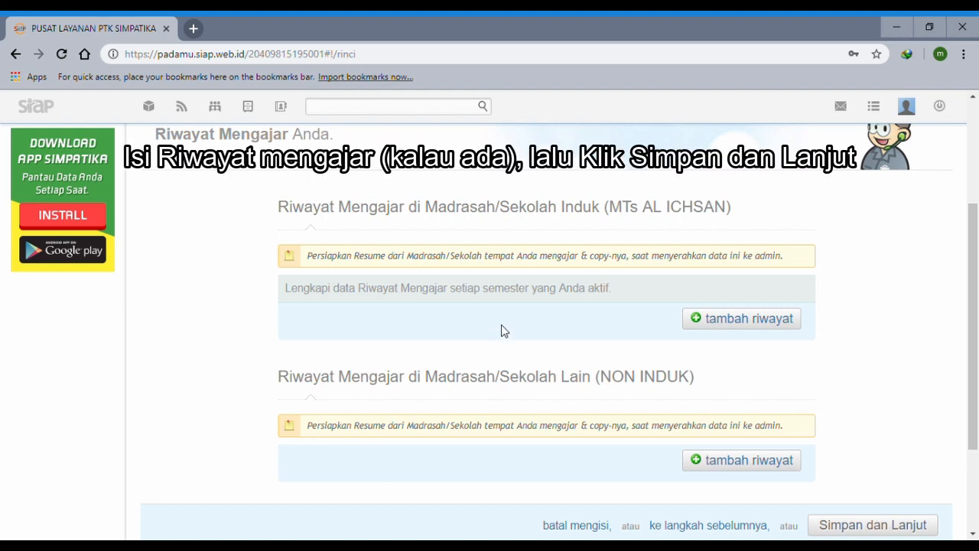
pyautogui.scroll(-2, 501, 305)
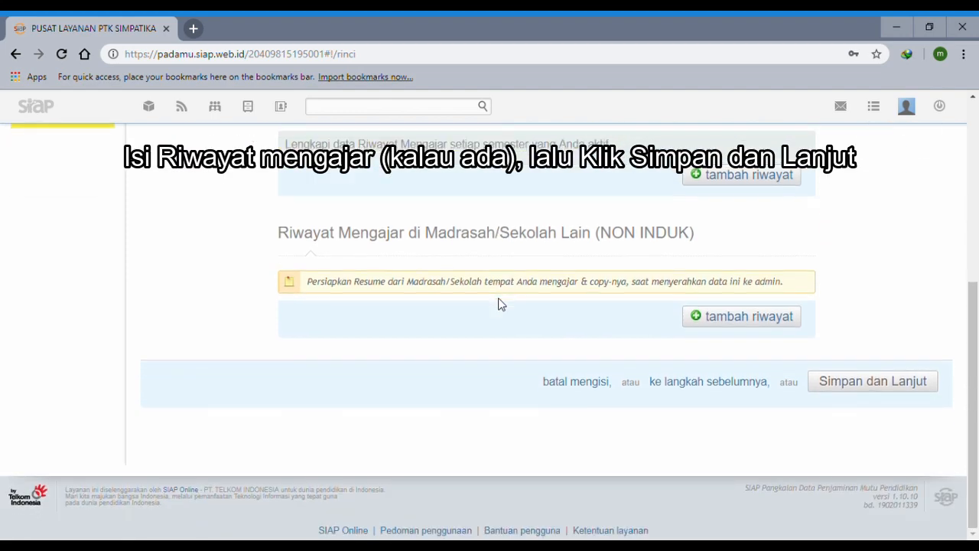
pyautogui.click(849, 389)
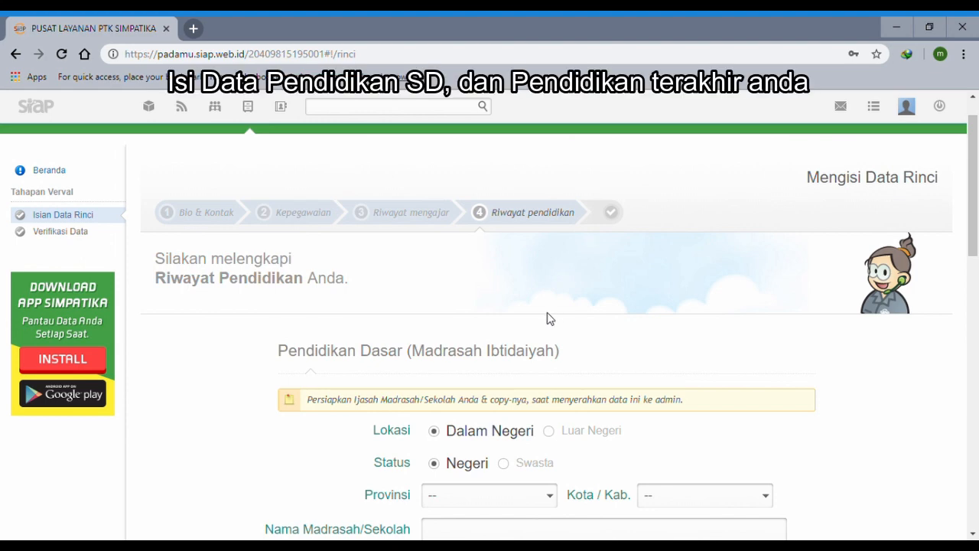
# - Record elementary school SD Negeri Cikadut 5 in Kab. Bandung, Jawa Barat, entry year 2001
pyautogui.scroll(-2, 549, 318)
pyautogui.scroll(2, 550, 319)
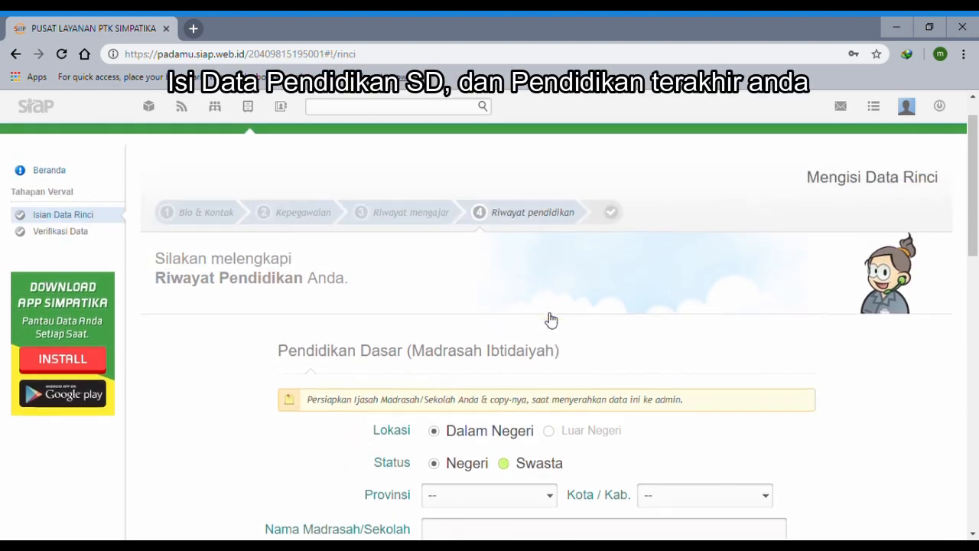
pyautogui.scroll(-4, 547, 318)
pyautogui.scroll(3, 548, 318)
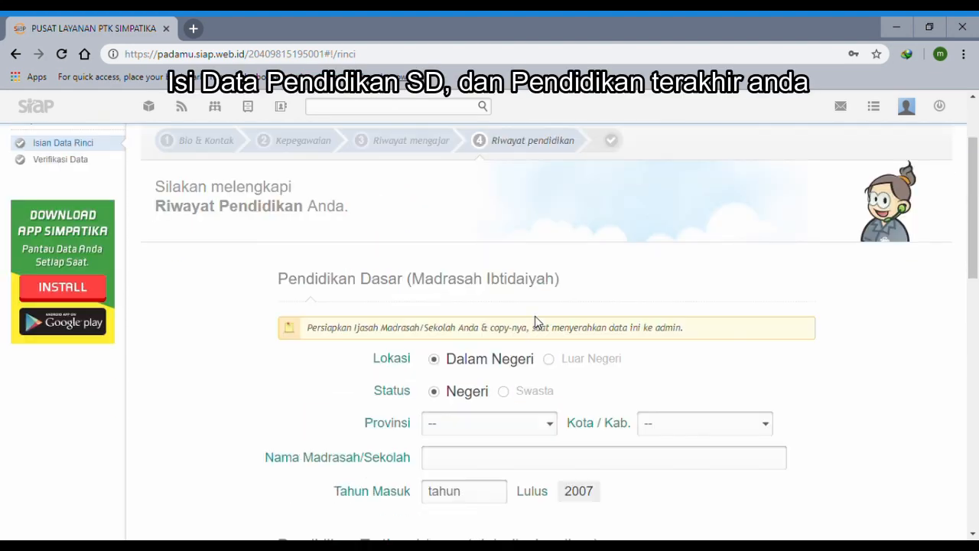
pyautogui.scroll(-1, 535, 323)
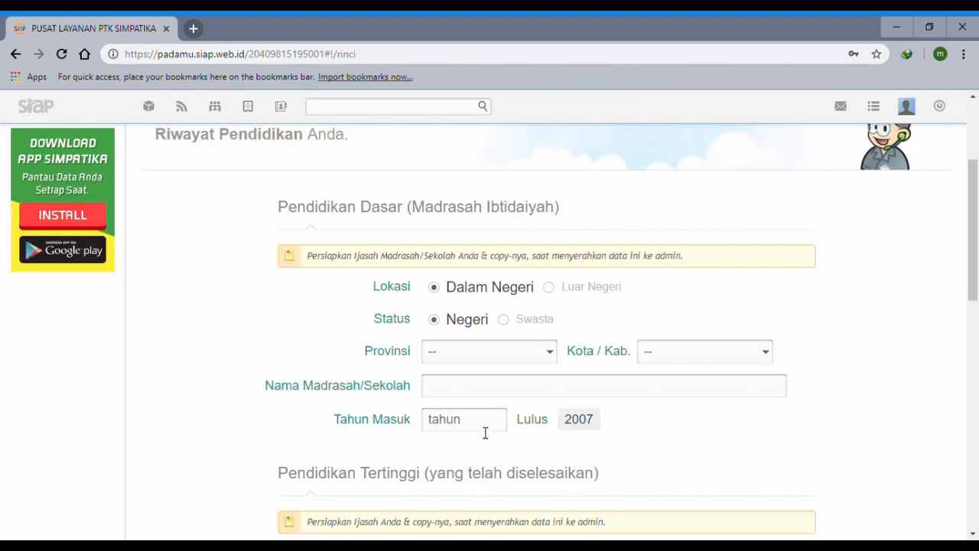
pyautogui.click(515, 354)
pyautogui.click(501, 229)
pyautogui.click(702, 351)
pyautogui.click(699, 155)
pyautogui.click(557, 392)
pyautogui.write('SD Negeri Cikadut 5')
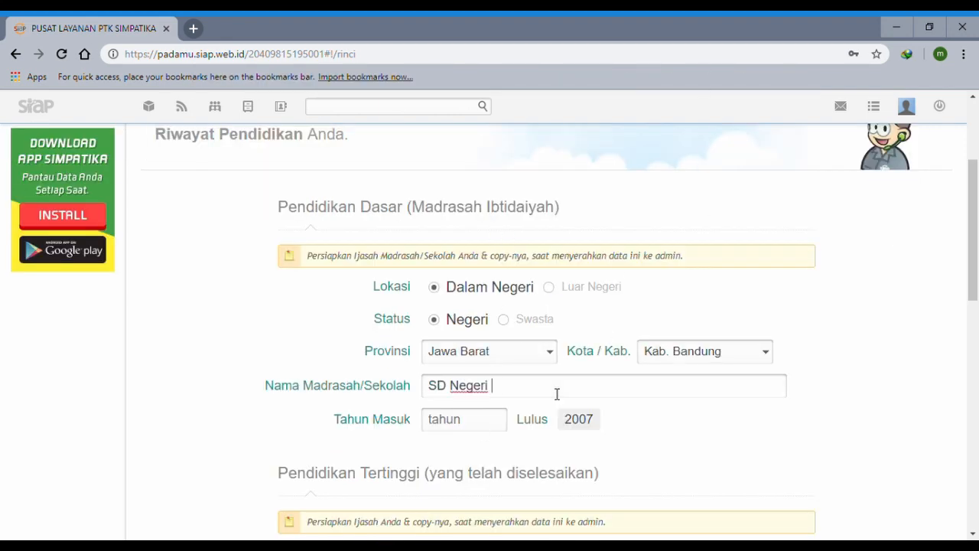
pyautogui.click(456, 422)
pyautogui.write('2001')
# - Enter the private (Swasta) university in Kota Yogyakarta, DI Yogyakarta, with study programme, years and S.Pd
pyautogui.scroll(-4, 477, 336)
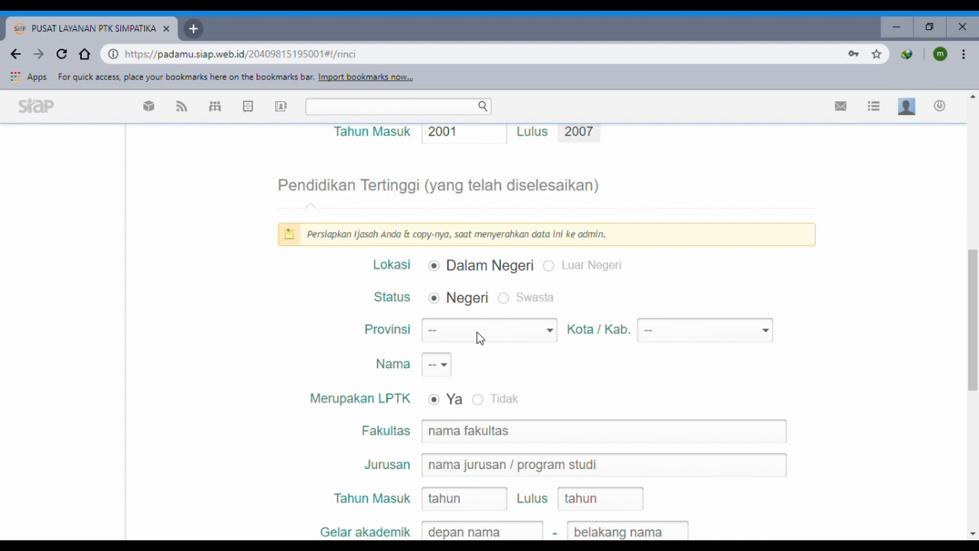
pyautogui.click(504, 298)
pyautogui.click(489, 331)
pyautogui.click(475, 168)
pyautogui.click(687, 330)
pyautogui.click(690, 429)
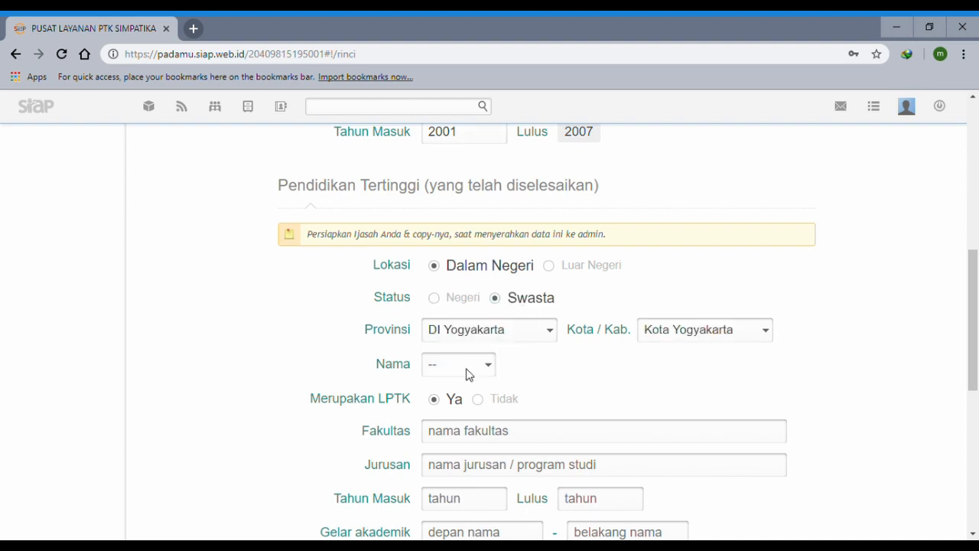
pyautogui.click(459, 436)
pyautogui.scroll(-2, 453, 437)
pyautogui.scroll(2, 459, 428)
pyautogui.write('Universitas PGRI Yogyakarta')
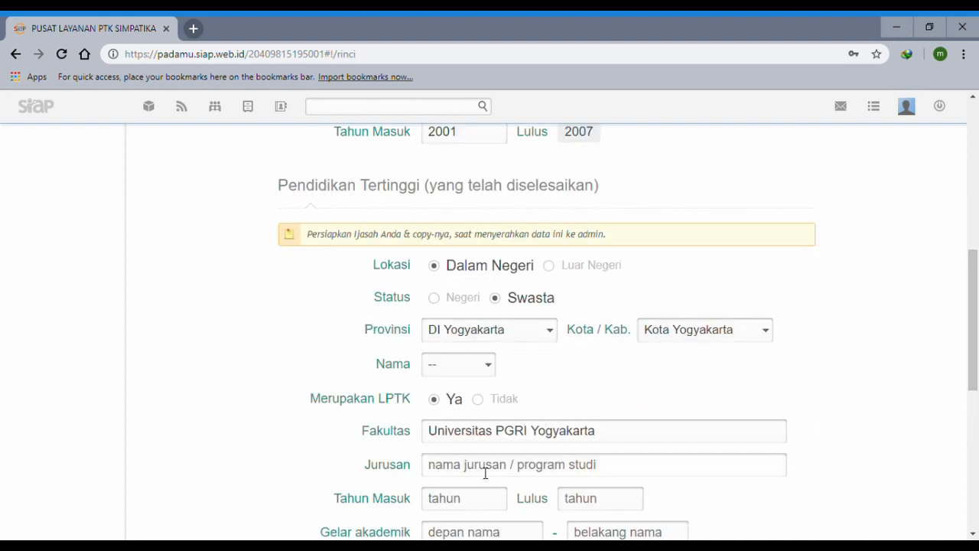
pyautogui.click(485, 466)
pyautogui.write('Pendidikan Pancasila dan Kewarganegaraan')
pyautogui.scroll(-2, 467, 421)
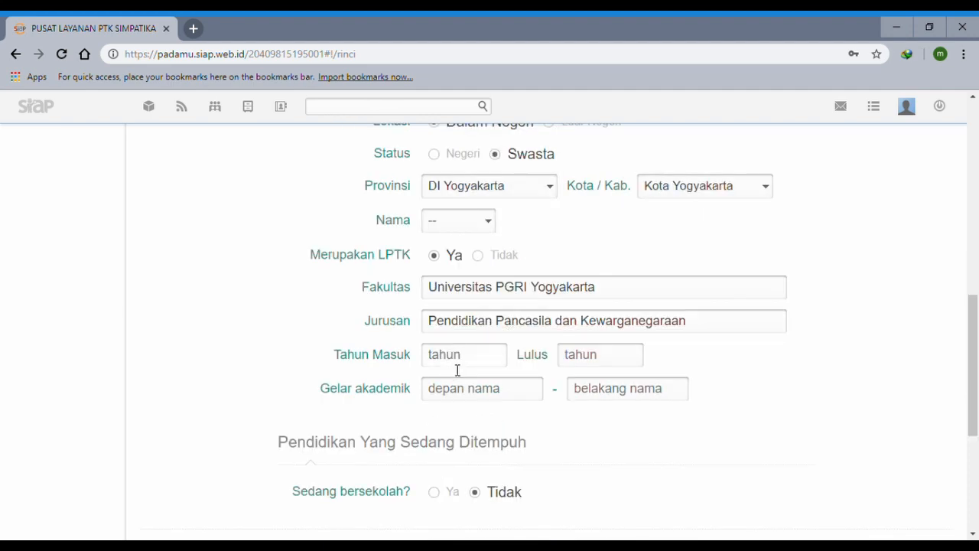
pyautogui.write('2014')
pyautogui.click(604, 366)
pyautogui.write('201')
pyautogui.write('S.Pd')
# - Set the university name to Lainnya: Universitas PGRI Yogyakarta, faculty Pendidikan Pancasila dan Kewarganegaraan
pyautogui.scroll(-2, 542, 436)
pyautogui.scroll(8, 681, 371)
pyautogui.scroll(-5, 396, 330)
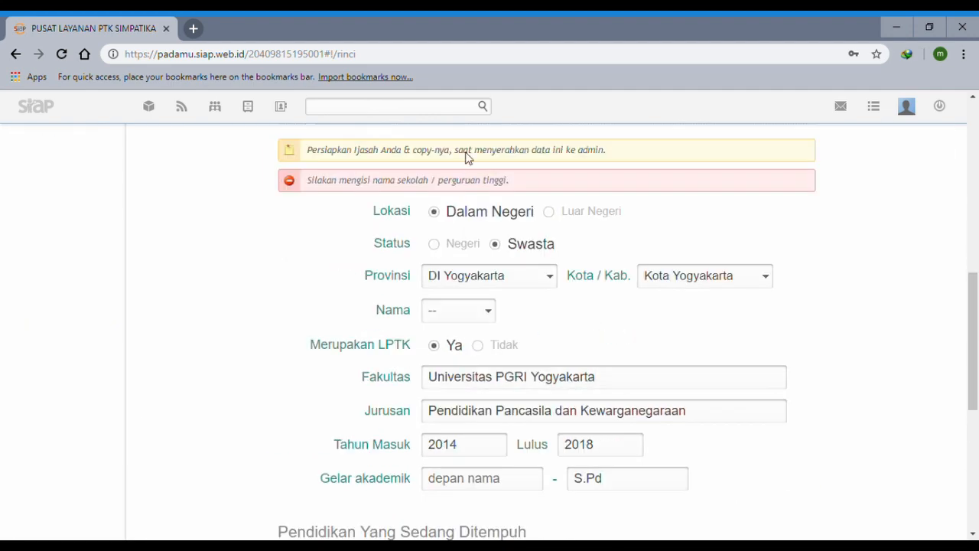
pyautogui.scroll(-1, 506, 428)
pyautogui.click(480, 237)
pyautogui.click(467, 271)
pyautogui.scroll(1, 513, 297)
pyautogui.write('Universitas PGRI Yogyakarta')
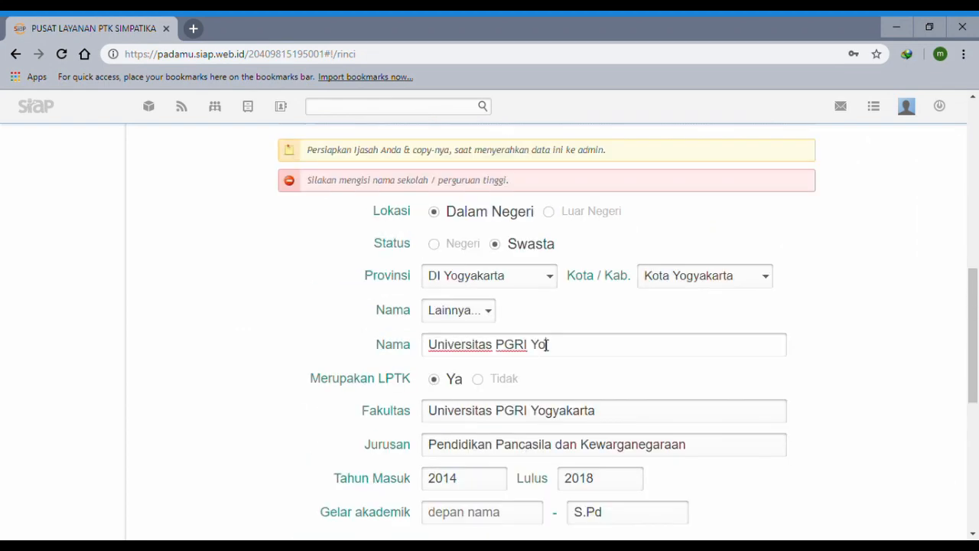
pyautogui.tripleClick(523, 409)
pyautogui.write('Pendidikan Pancasila dan Kewarganegaraan')
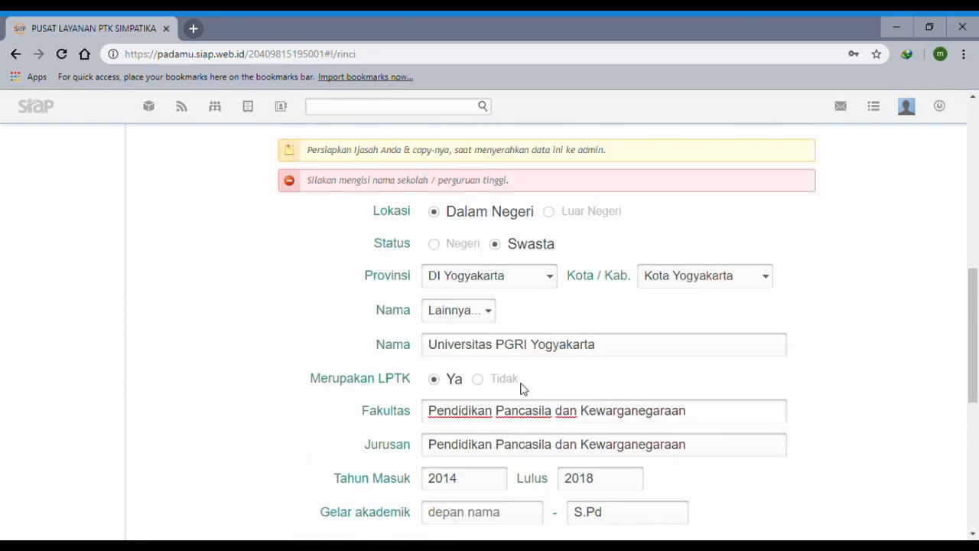
pyautogui.scroll(-10, 536, 386)
# - Save the education history and return to the home dashboard
pyautogui.click(859, 387)
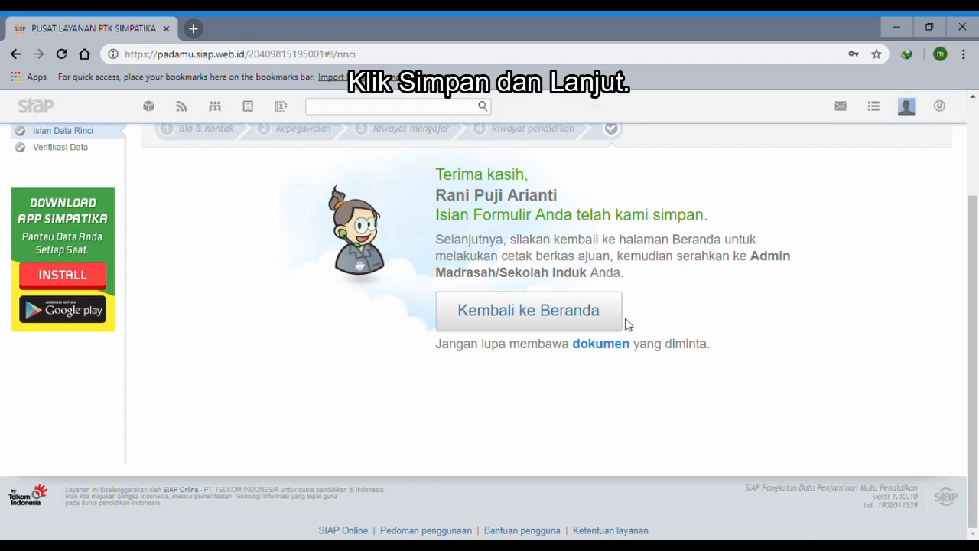
pyautogui.scroll(2, 512, 260)
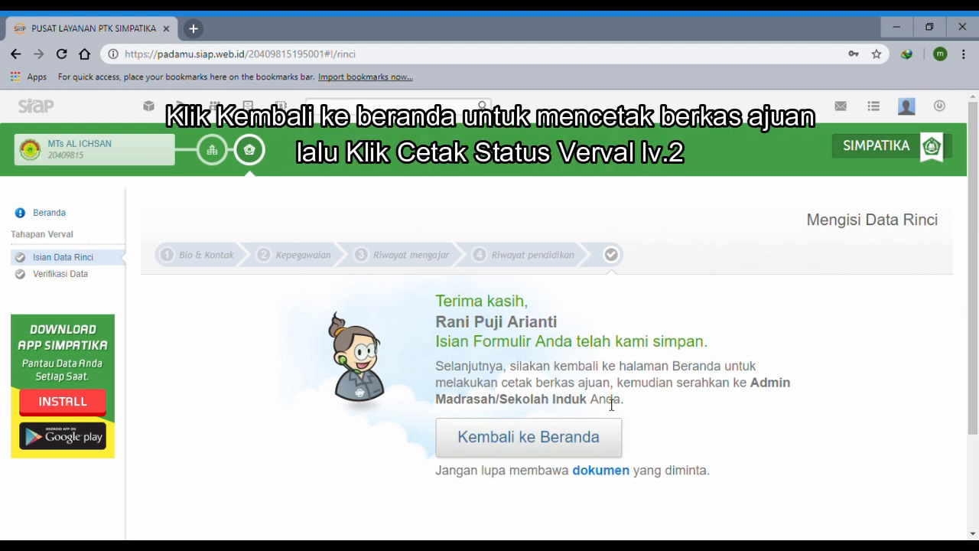
pyautogui.click(547, 438)
pyautogui.scroll(-2, 616, 459)
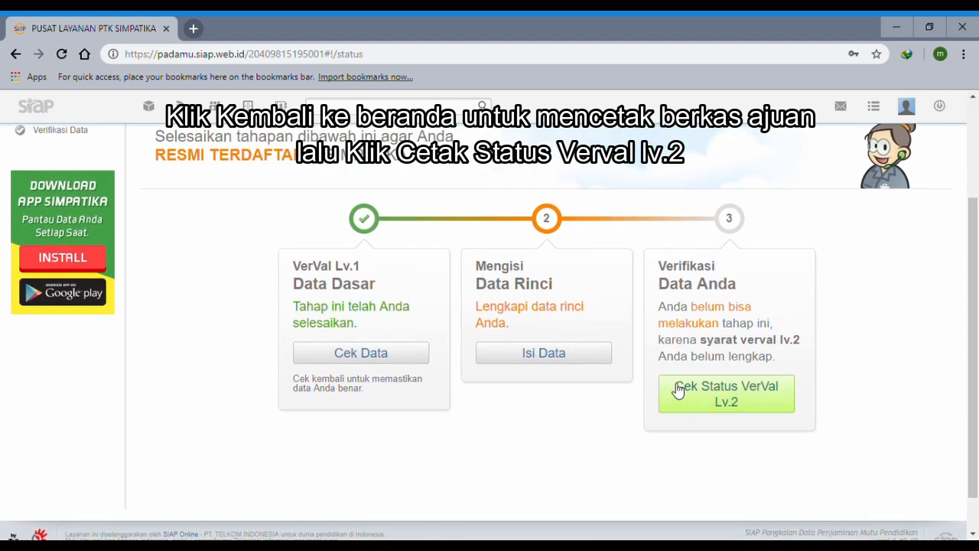
pyautogui.scroll(1, 642, 397)
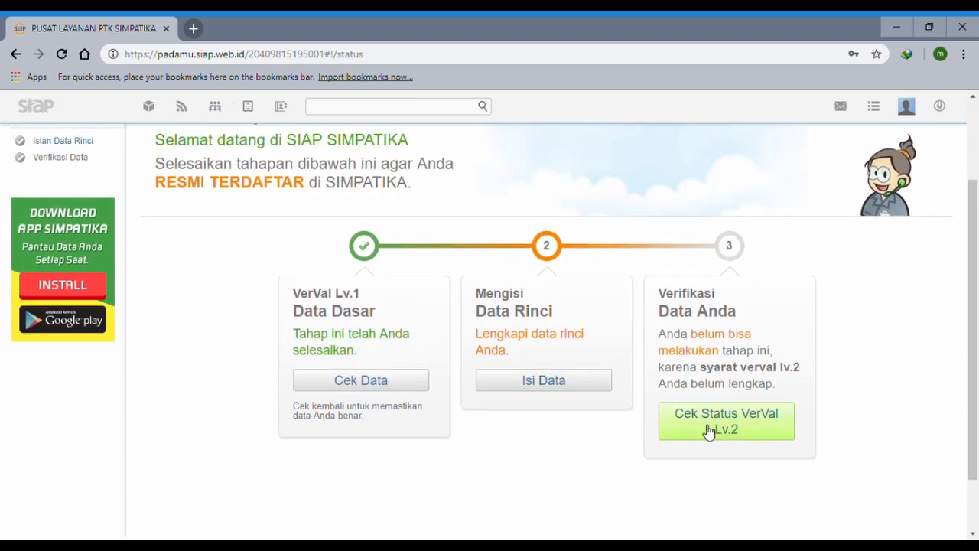
# - Bring up the Level 2 verification status resume and accept the data-accuracy declaration
pyautogui.click(706, 429)
pyautogui.scroll(-6, 561, 275)
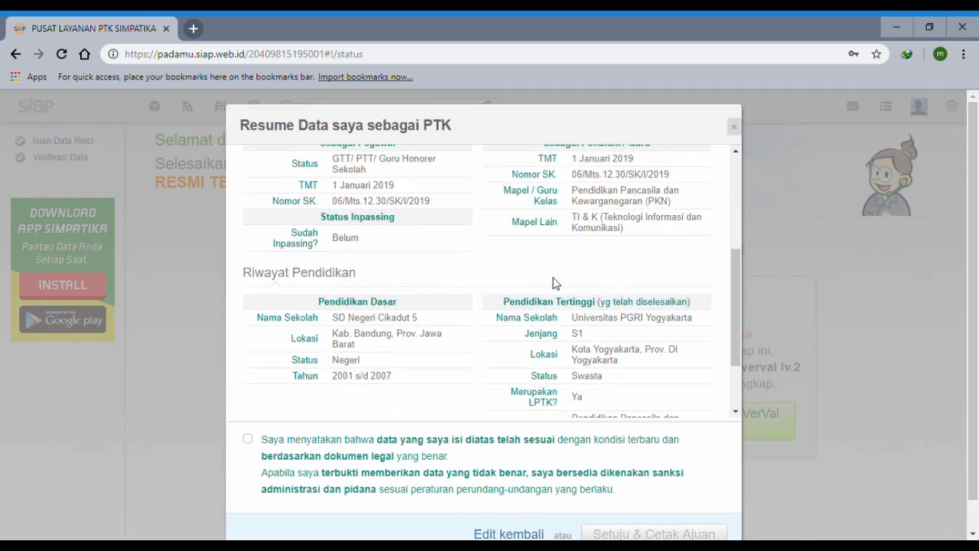
pyautogui.scroll(6, 623, 382)
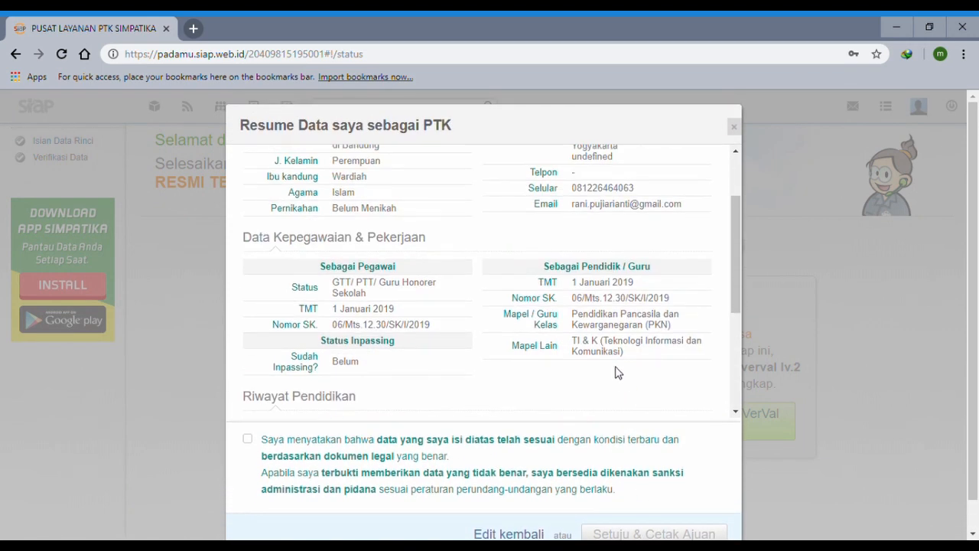
pyautogui.scroll(-5, 646, 229)
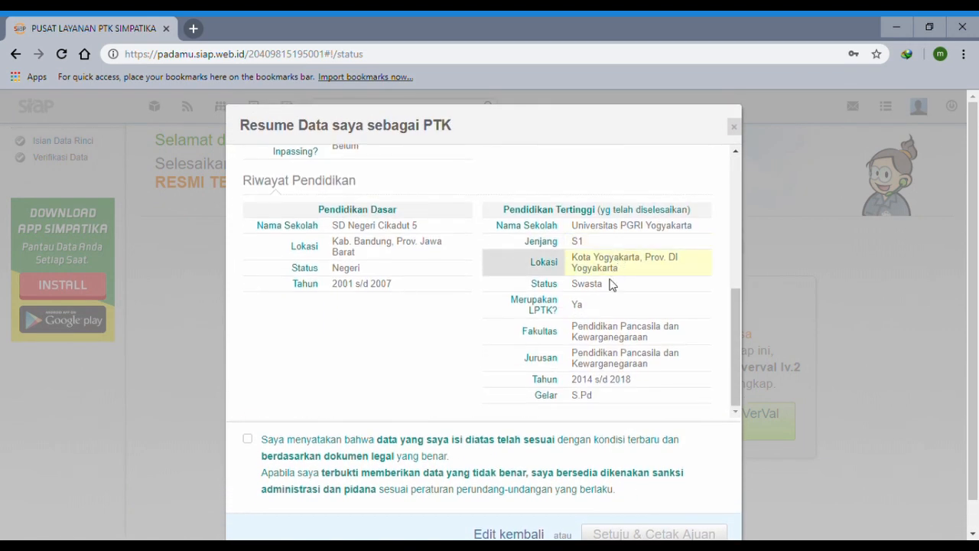
pyautogui.scroll(-1, 441, 376)
pyautogui.click(247, 409)
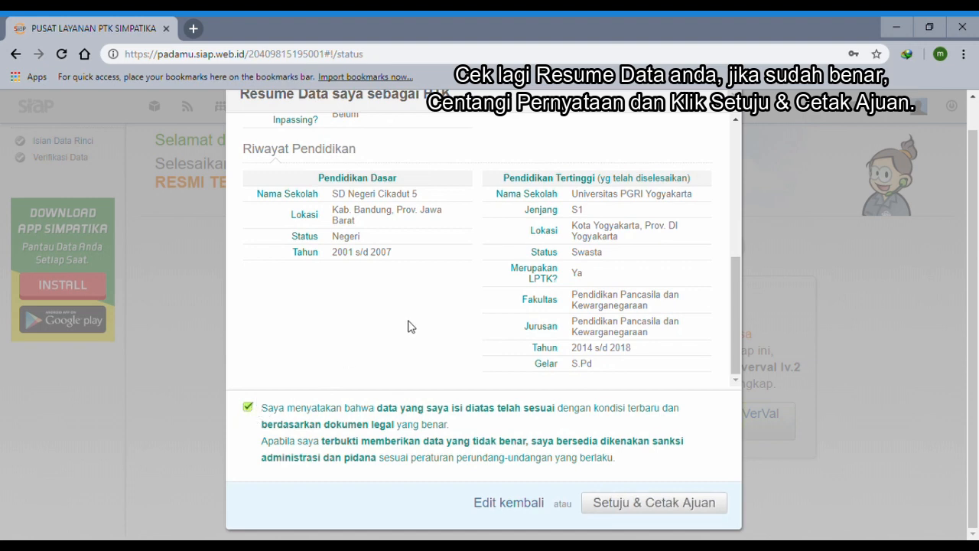
# - Approve the Level 2 application and save the S03c letter as a PDF
pyautogui.click(628, 506)
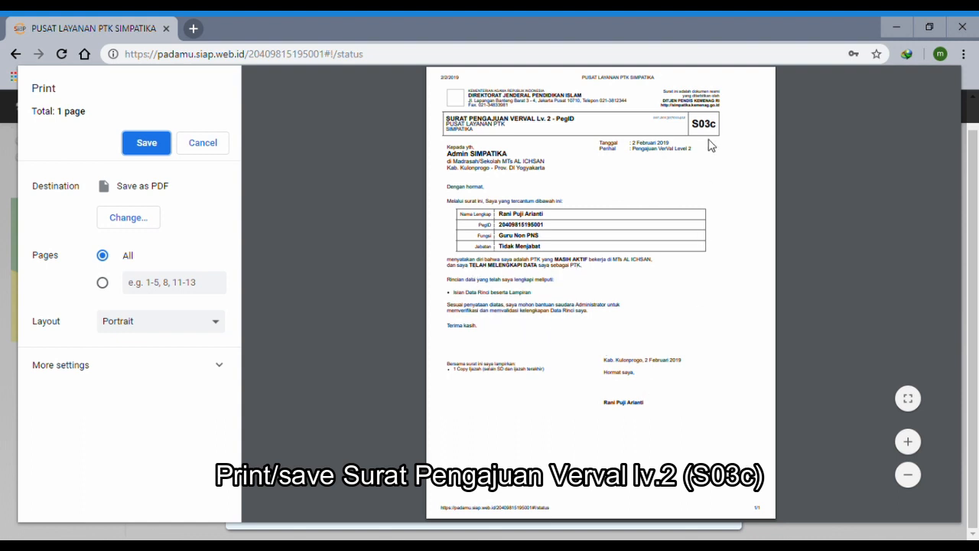
pyautogui.click(147, 143)
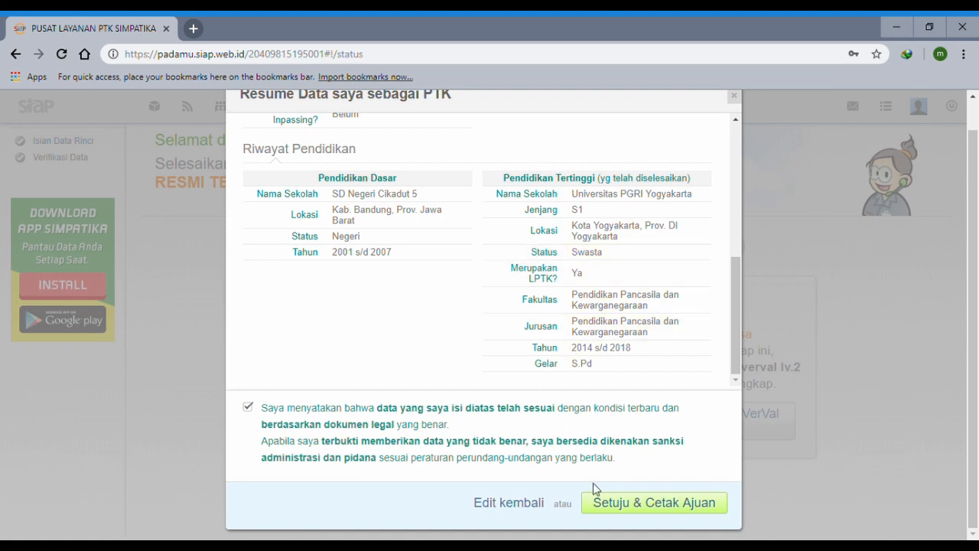
# - Close the Resume Data window and return to the top of the Beranda page
pyautogui.scroll(1, 639, 451)
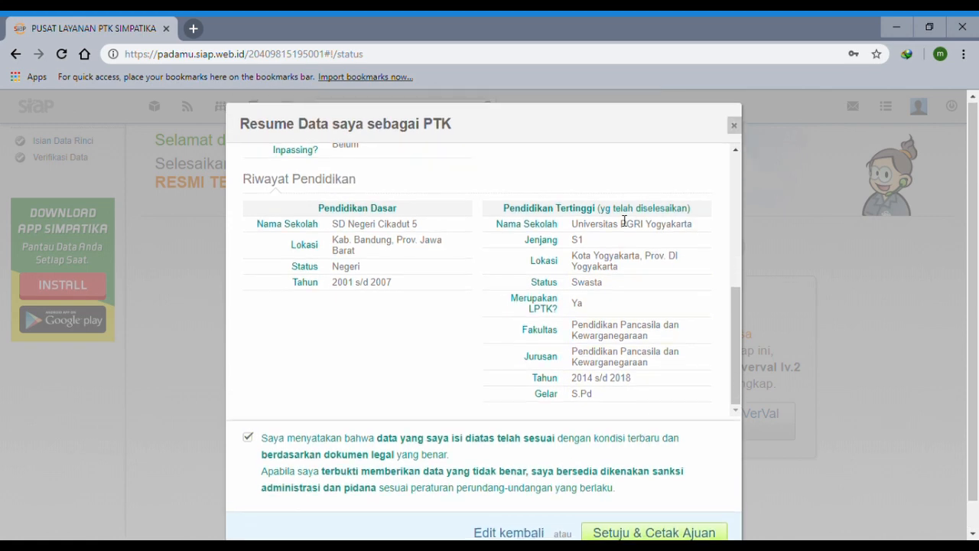
pyautogui.scroll(-1, 601, 441)
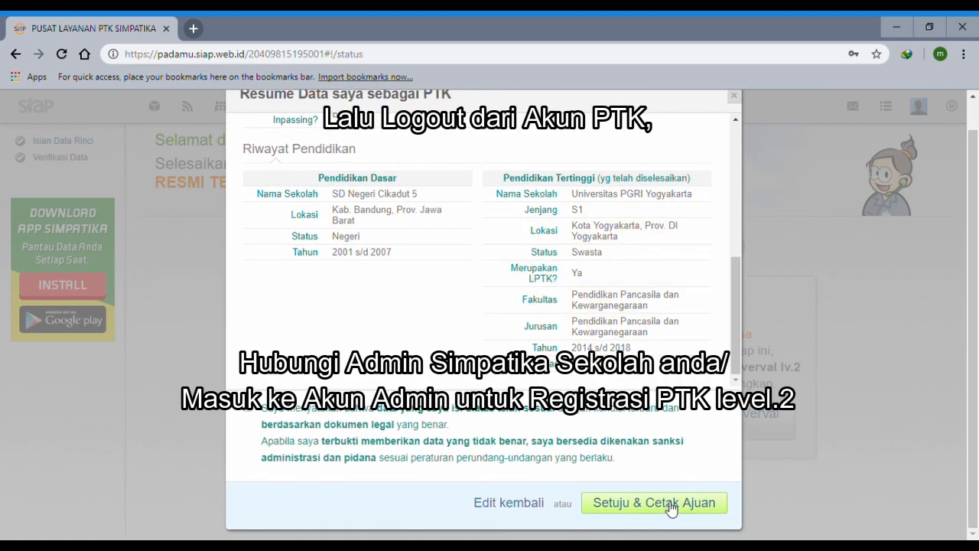
pyautogui.click(735, 98)
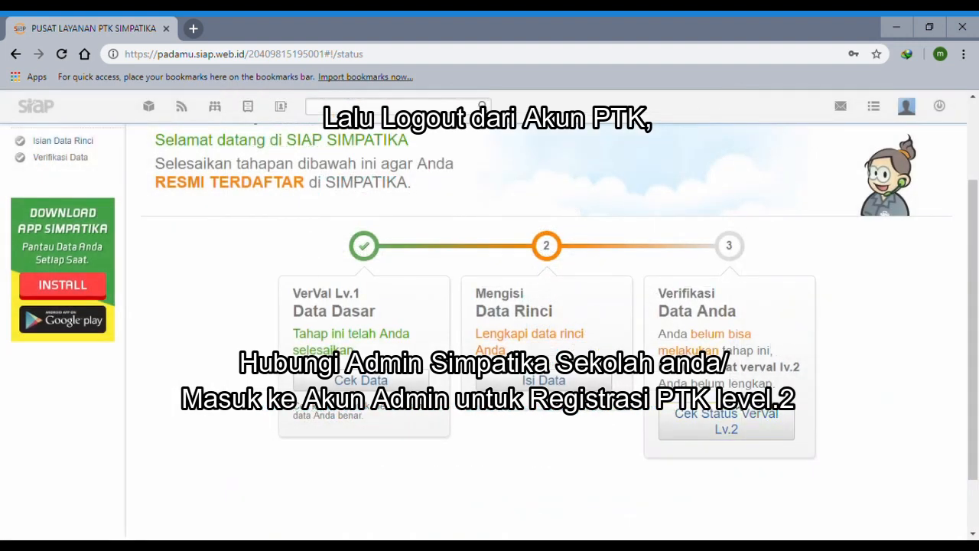
pyautogui.scroll(2, 719, 386)
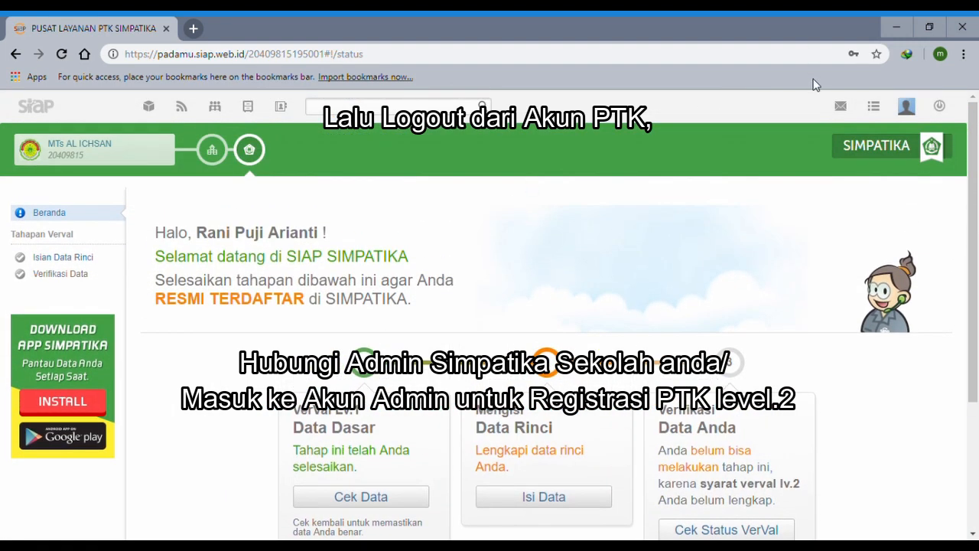
# - Log out of the teacher account, sign in as school admin, and open the MTs AL ICHSAN SEKOLAH service
pyautogui.click(939, 106)
pyautogui.moveTo(232, 193); pyautogui.dragTo(115, 180)
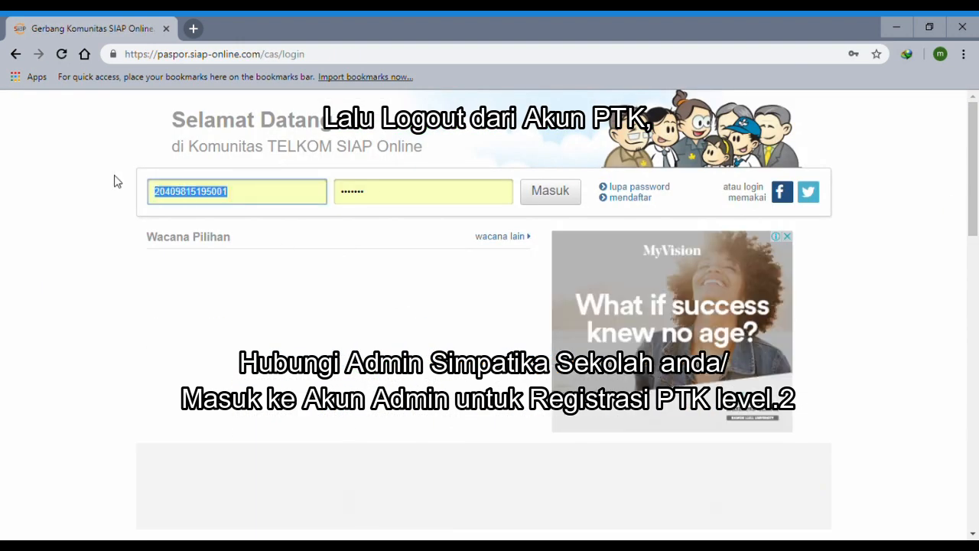
pyautogui.click(228, 303)
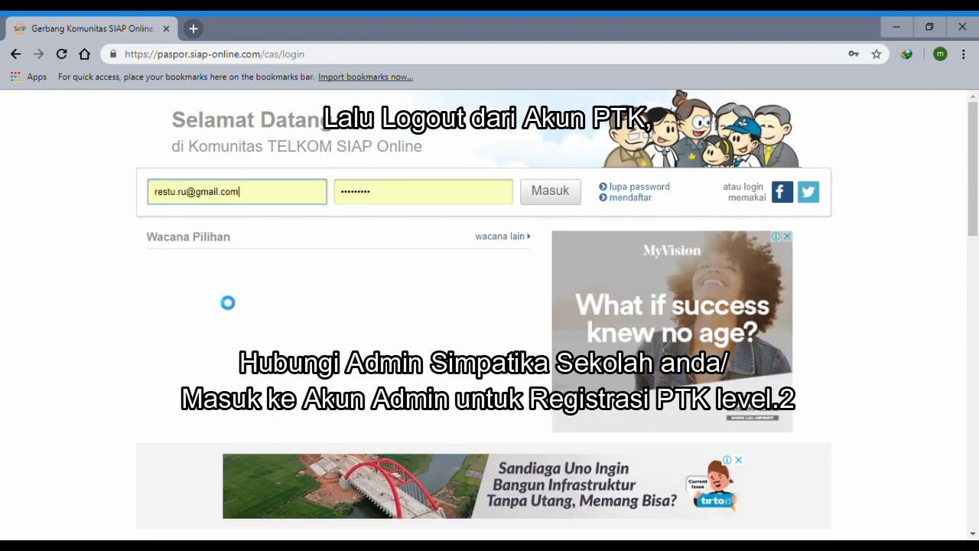
pyautogui.click(579, 200)
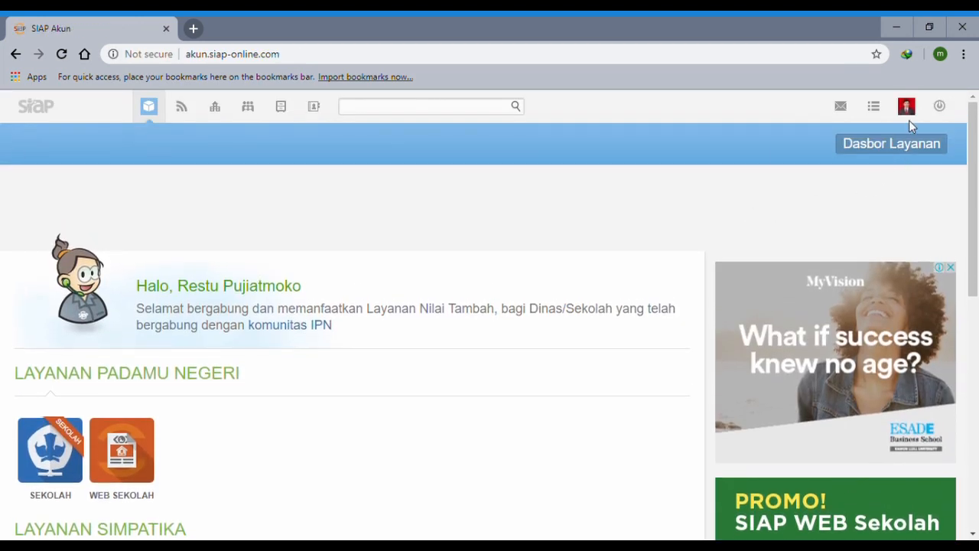
pyautogui.scroll(-2, 76, 467)
pyautogui.click(83, 460)
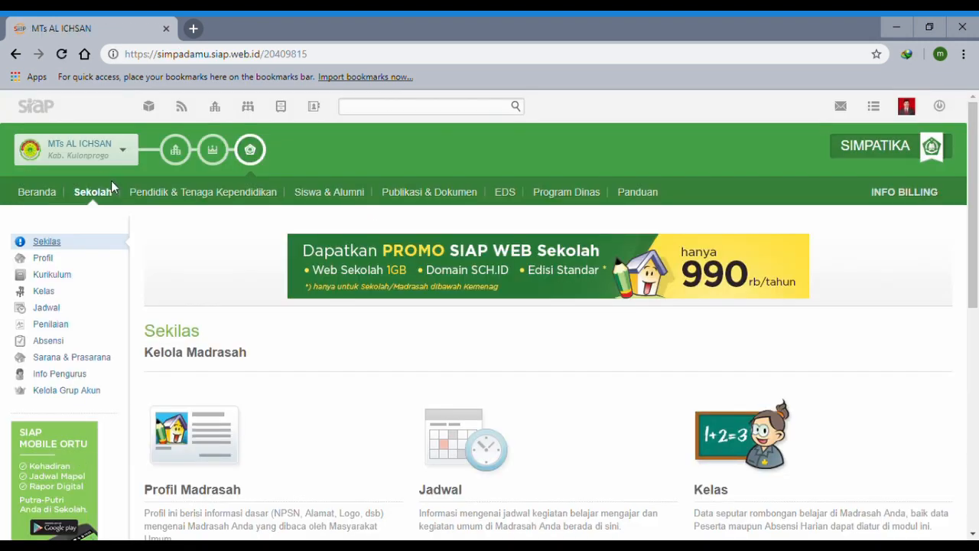
# - Go to Pendidik & Tenaga Kependidikan > Registrasi PTK and open the Level 2 S03c form
pyautogui.click(188, 195)
pyautogui.scroll(-2, 171, 356)
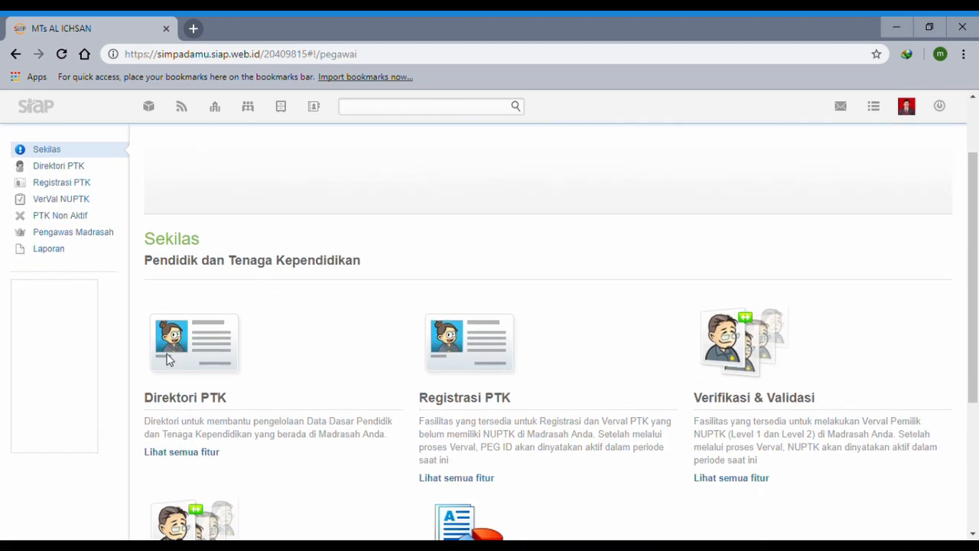
pyautogui.scroll(-2, 295, 410)
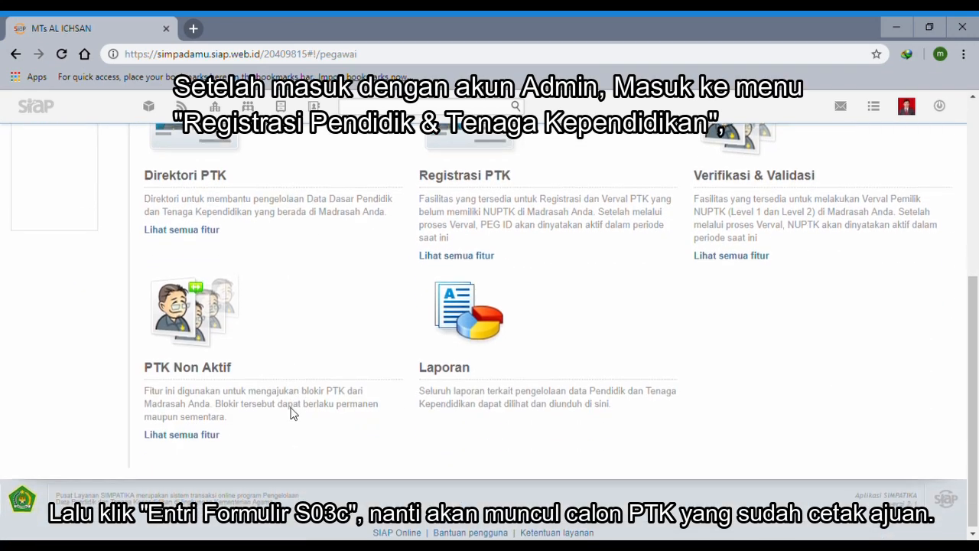
pyautogui.scroll(4, 295, 411)
pyautogui.click(65, 246)
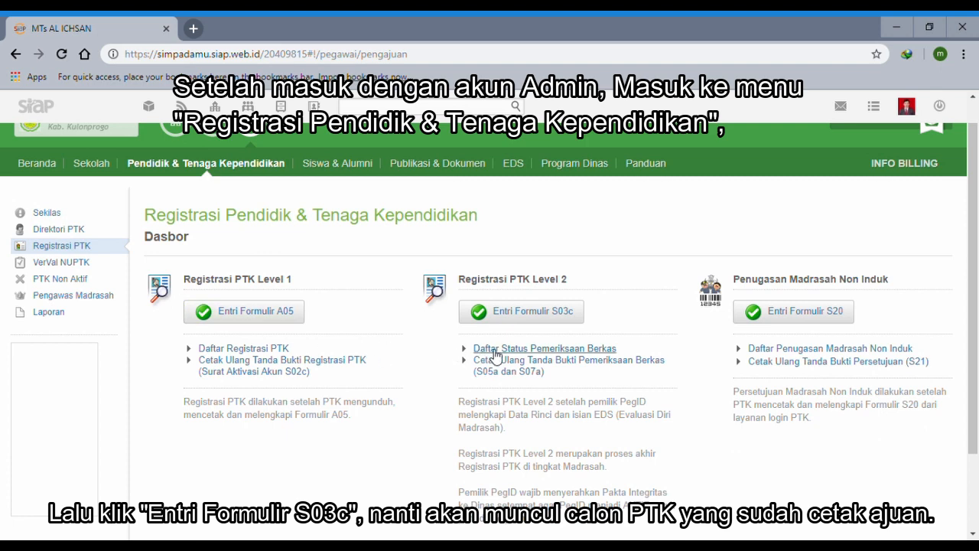
pyautogui.scroll(-1, 494, 354)
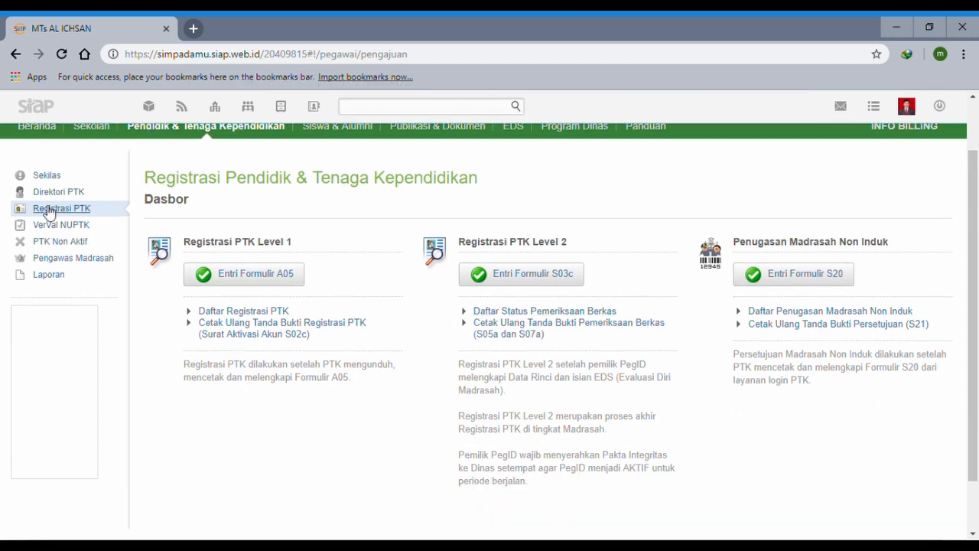
pyautogui.click(507, 281)
# - Select the candidate teacher and advance through Biodata Diri and Data Rinci to Kelengkapan Berkas
pyautogui.click(344, 275)
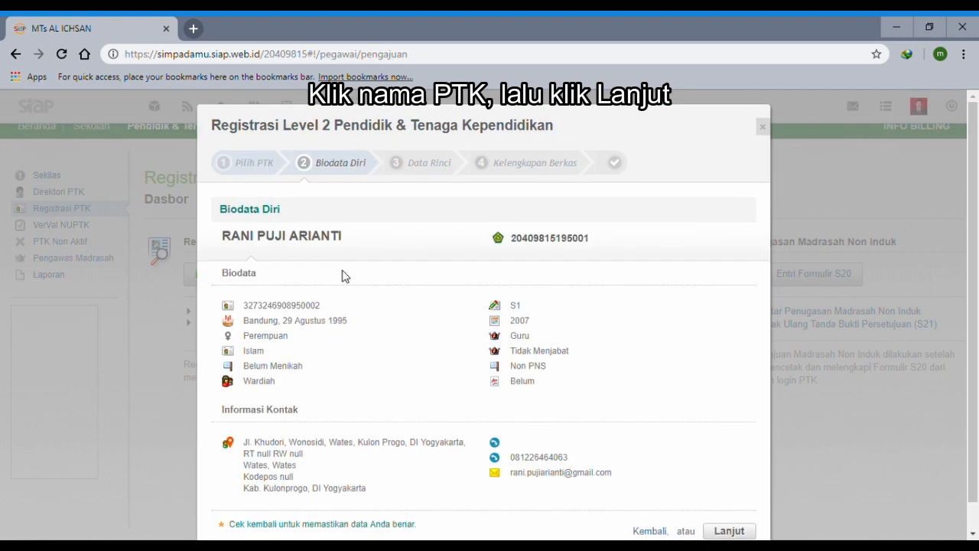
pyautogui.scroll(-1, 569, 328)
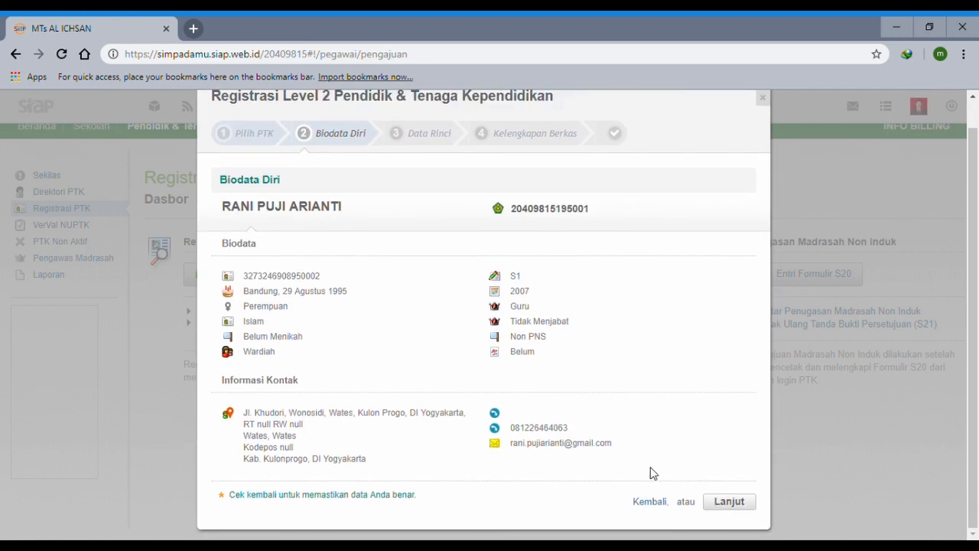
pyautogui.click(729, 501)
pyautogui.scroll(-3, 439, 345)
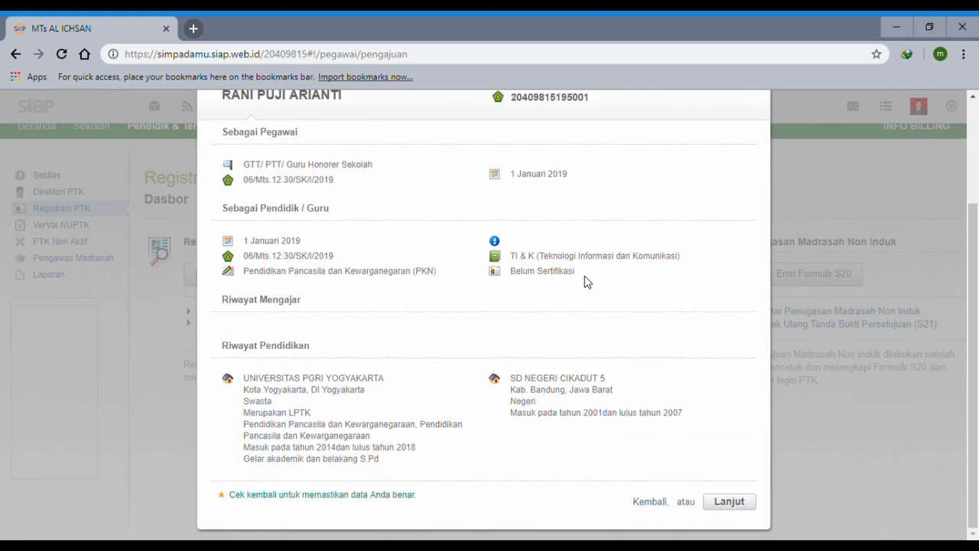
pyautogui.scroll(2, 321, 279)
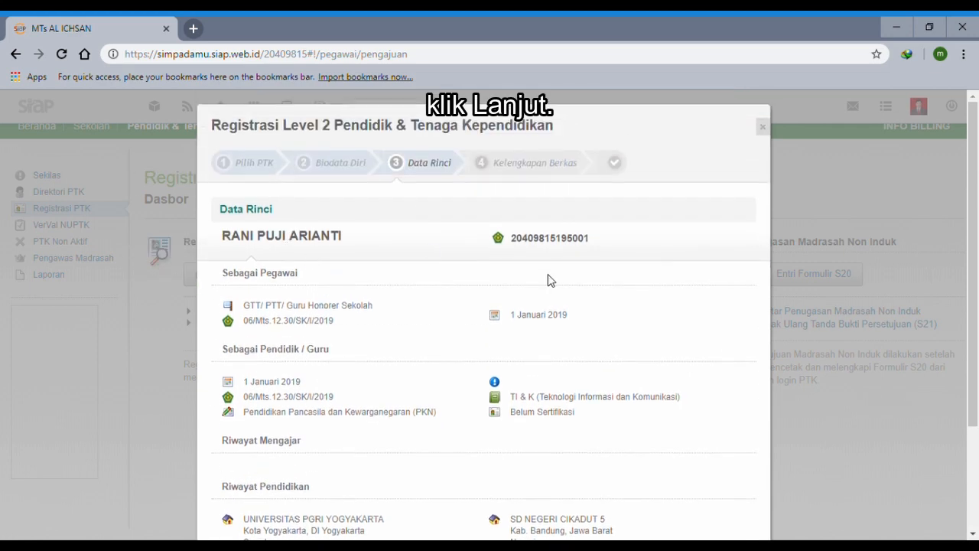
pyautogui.scroll(-3, 543, 379)
pyautogui.click(716, 507)
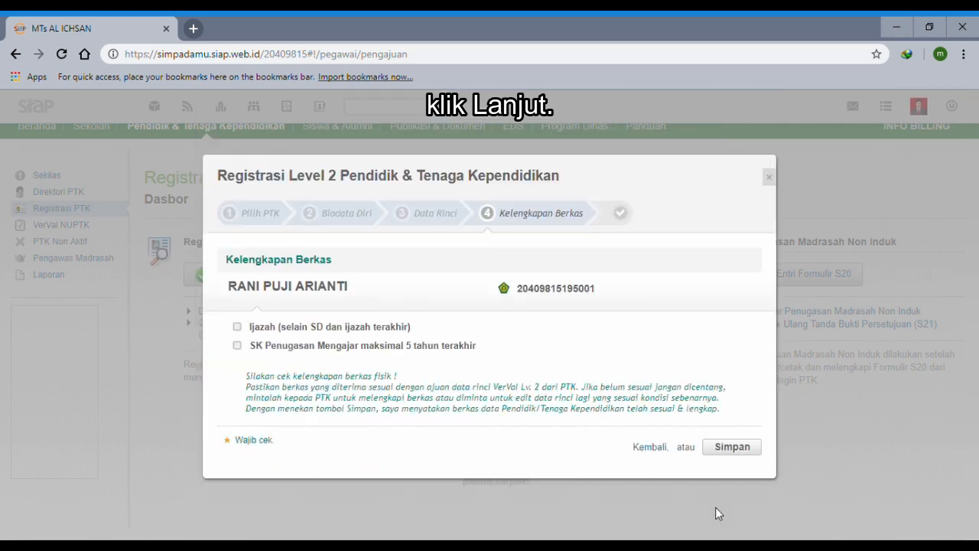
# - Tick the Ijazah and SK Penugasan Mengajar checkboxes and save the Level 2 submission
pyautogui.click(238, 327)
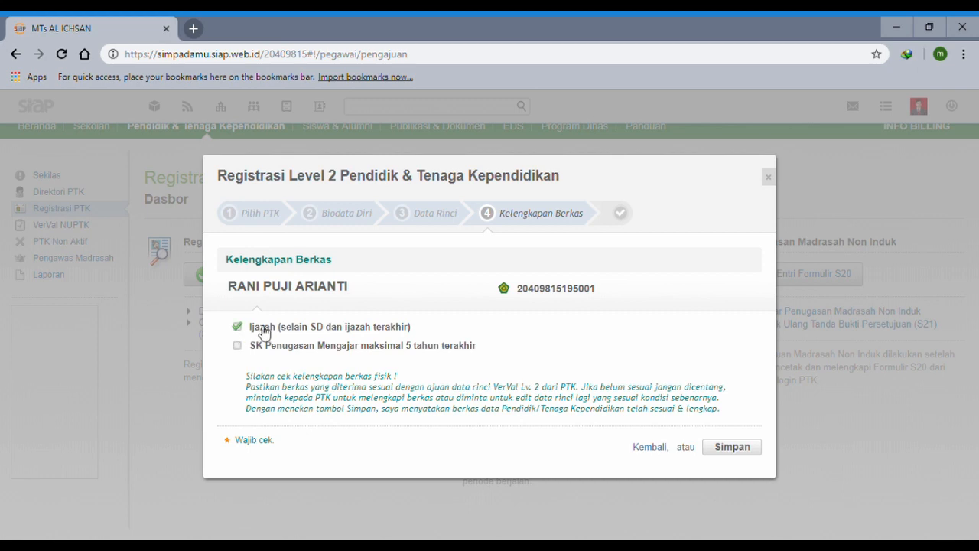
pyautogui.click(252, 346)
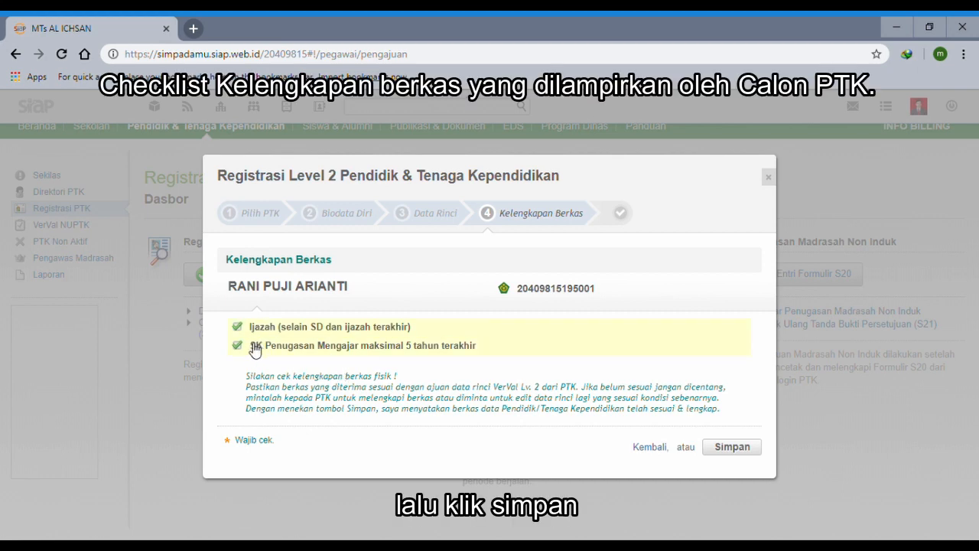
pyautogui.moveTo(372, 387); pyautogui.dragTo(717, 414)
pyautogui.click(719, 415)
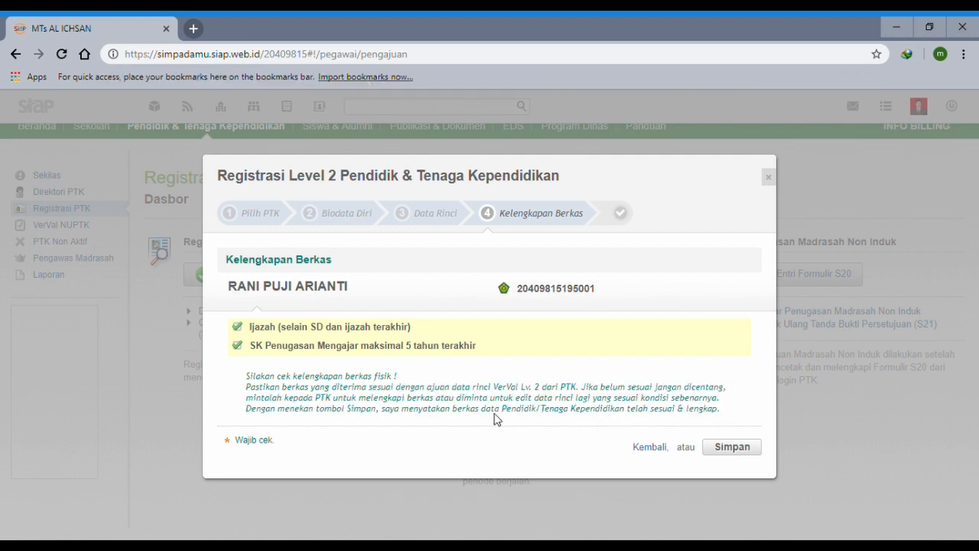
pyautogui.moveTo(382, 409); pyautogui.dragTo(704, 413)
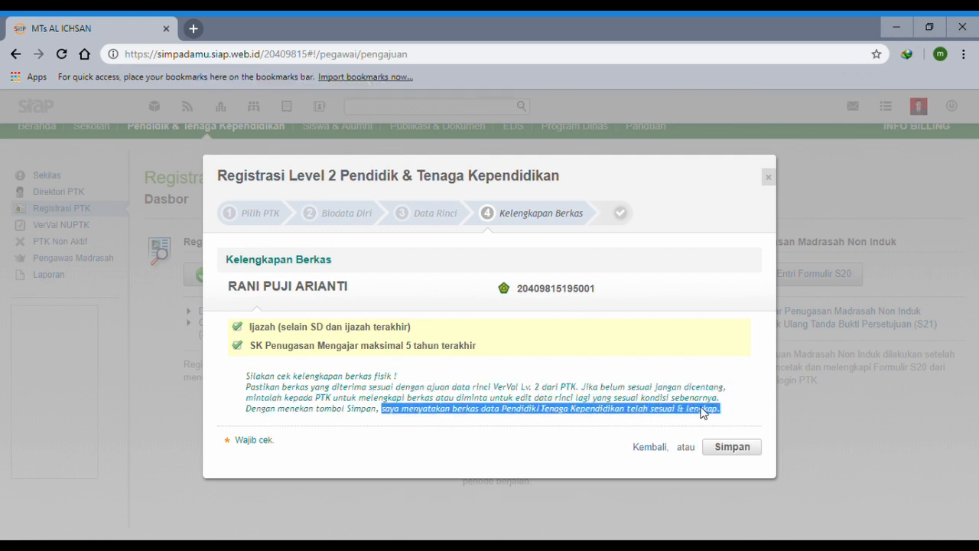
pyautogui.click(704, 413)
pyautogui.click(720, 451)
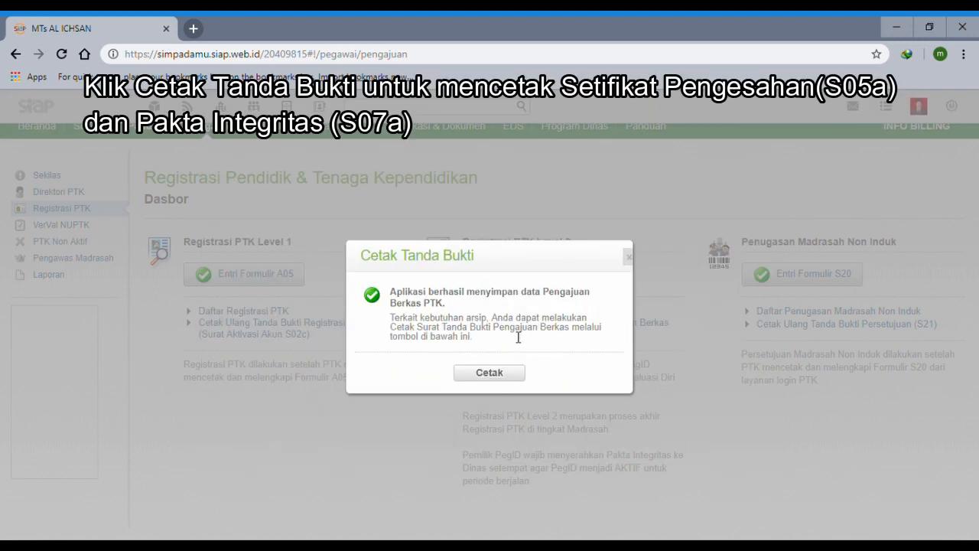
# - Print the 2-page S05a Sertifikat Pengesahan sebagai PTK to Save as PDF
pyautogui.click(488, 374)
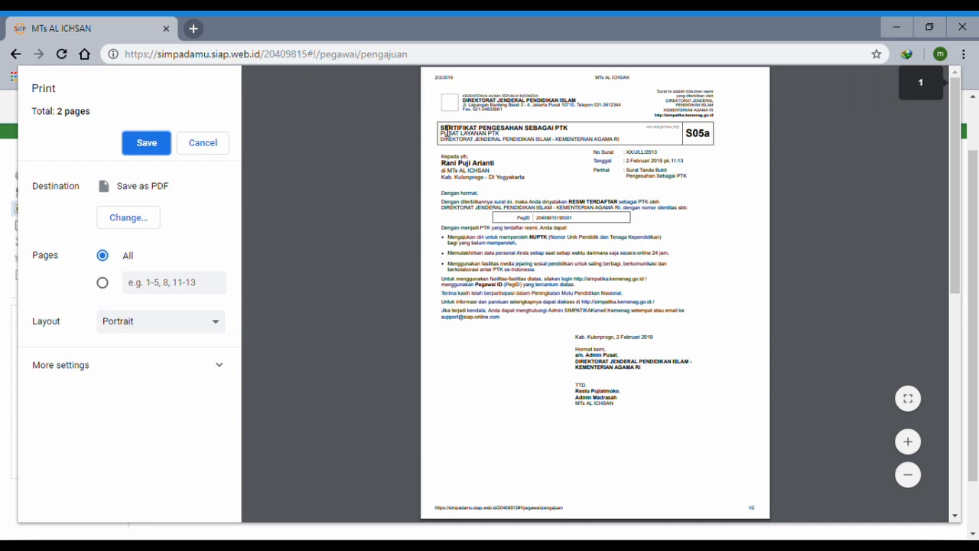
pyautogui.moveTo(442, 129); pyautogui.dragTo(554, 130)
pyautogui.moveTo(442, 156); pyautogui.dragTo(525, 178)
pyautogui.moveTo(471, 202); pyautogui.dragTo(657, 208)
pyautogui.moveTo(442, 227); pyautogui.dragTo(536, 270)
pyautogui.click(421, 256)
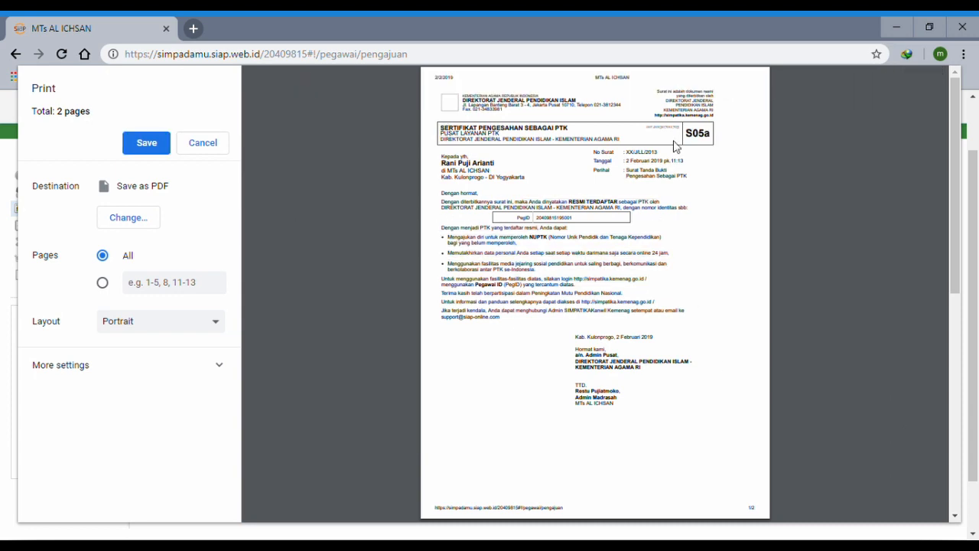
pyautogui.press('Return')
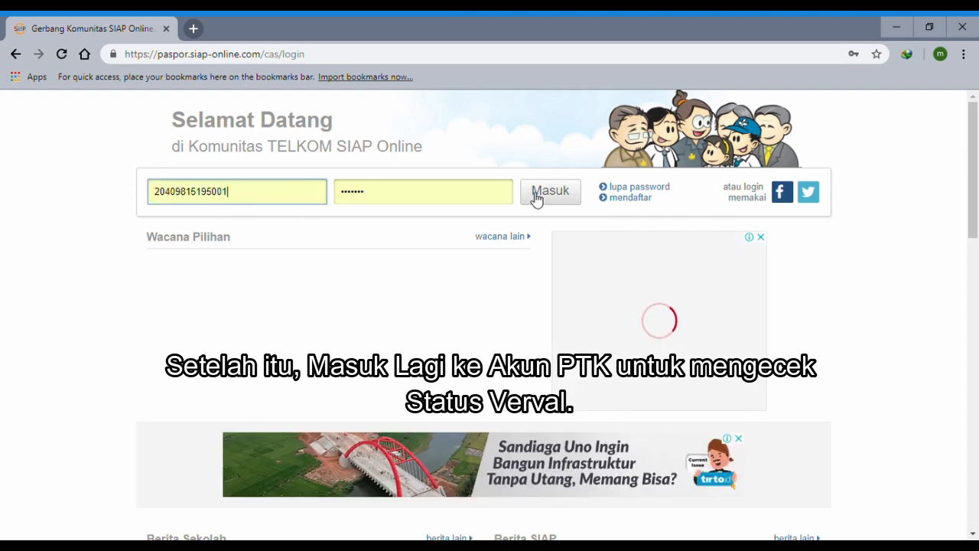
# - Sign in with the teacher's own account and open the PTK service under Layanan Simpatika
pyautogui.click(550, 191)
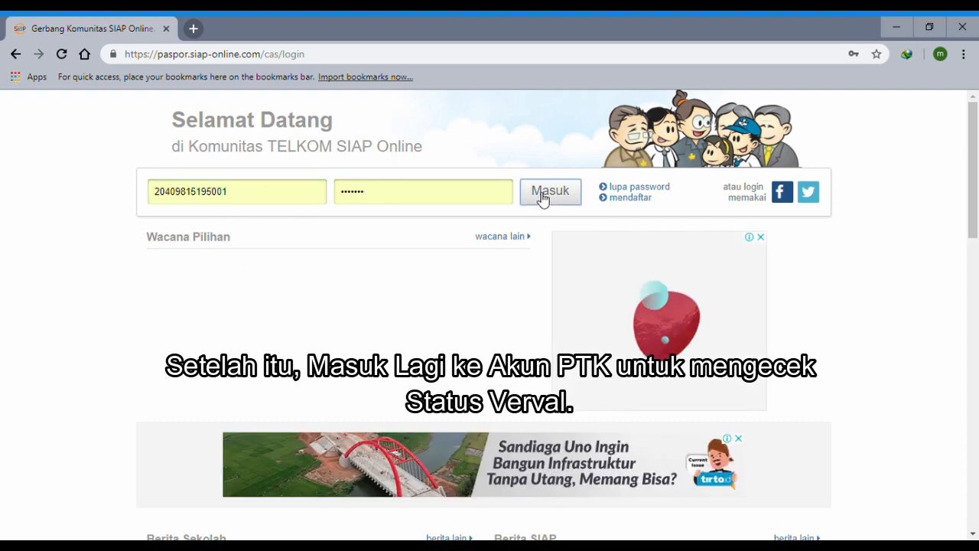
pyautogui.scroll(-2, 118, 291)
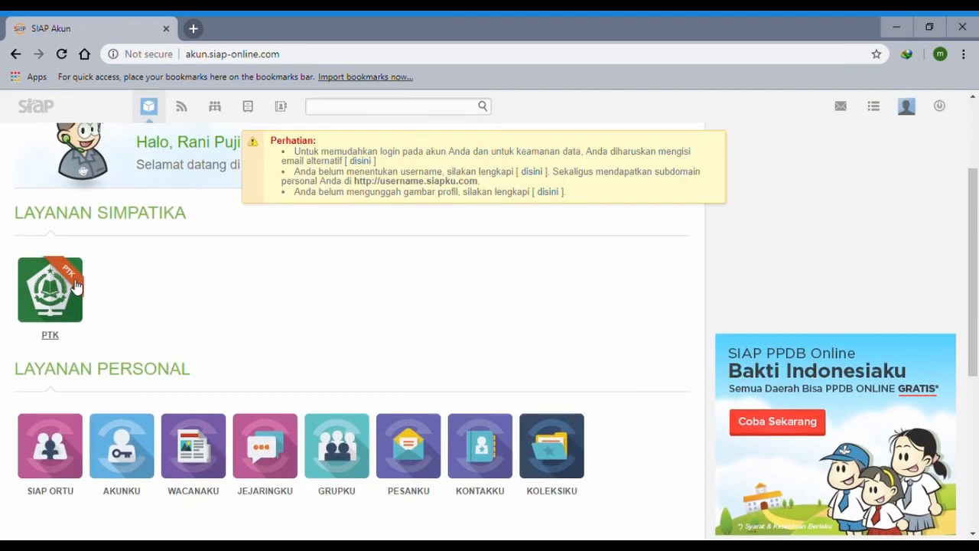
pyautogui.click(70, 280)
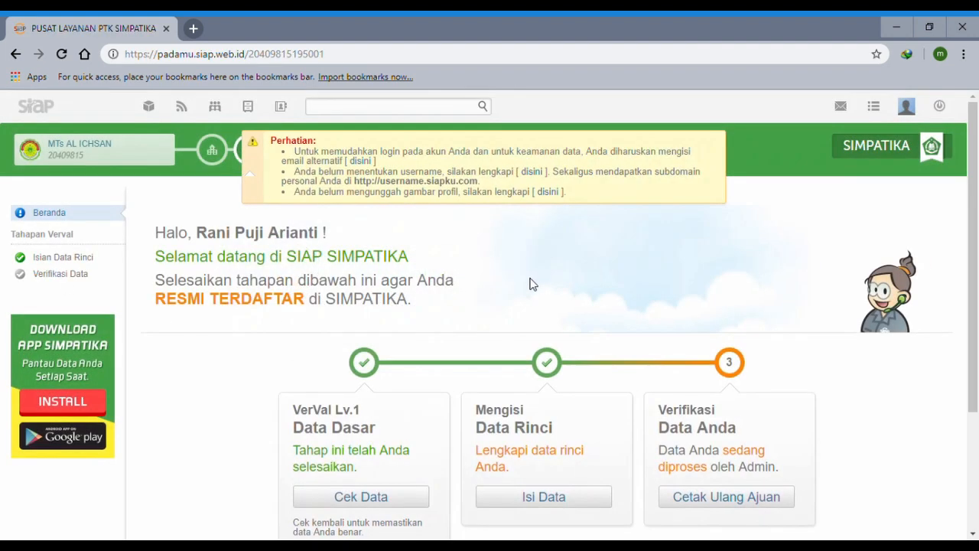
pyautogui.scroll(-1, 531, 284)
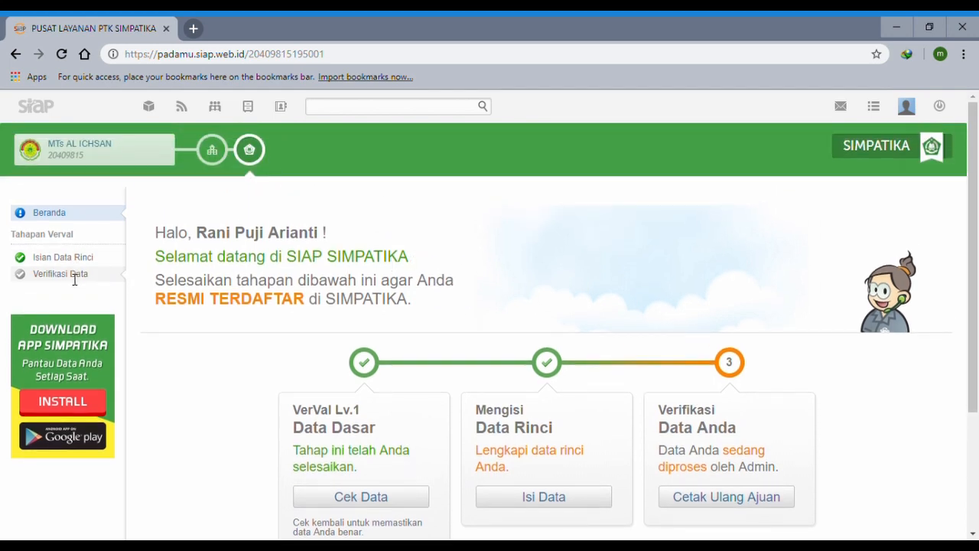
pyautogui.scroll(-1, 529, 389)
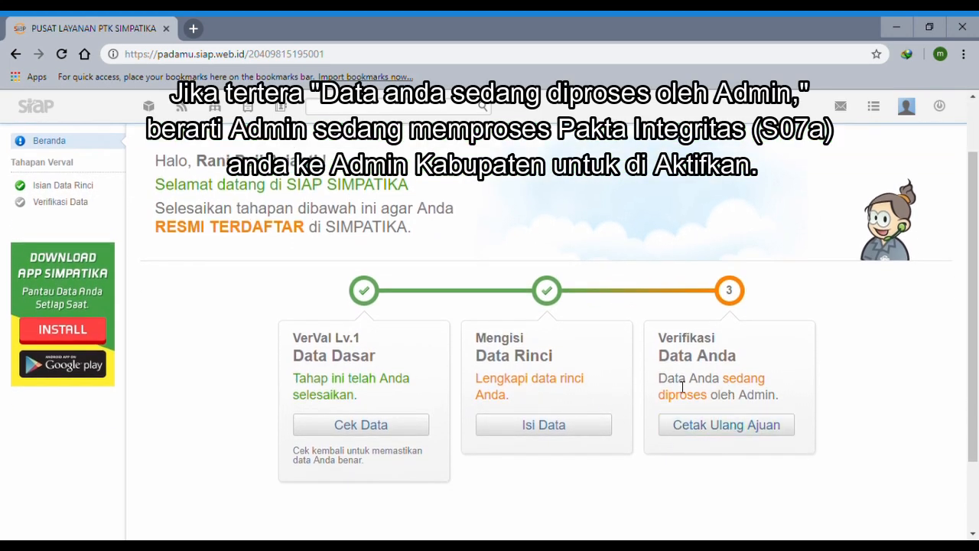
pyautogui.moveTo(660, 378); pyautogui.dragTo(783, 403)
pyautogui.click(784, 403)
pyautogui.scroll(1, 599, 344)
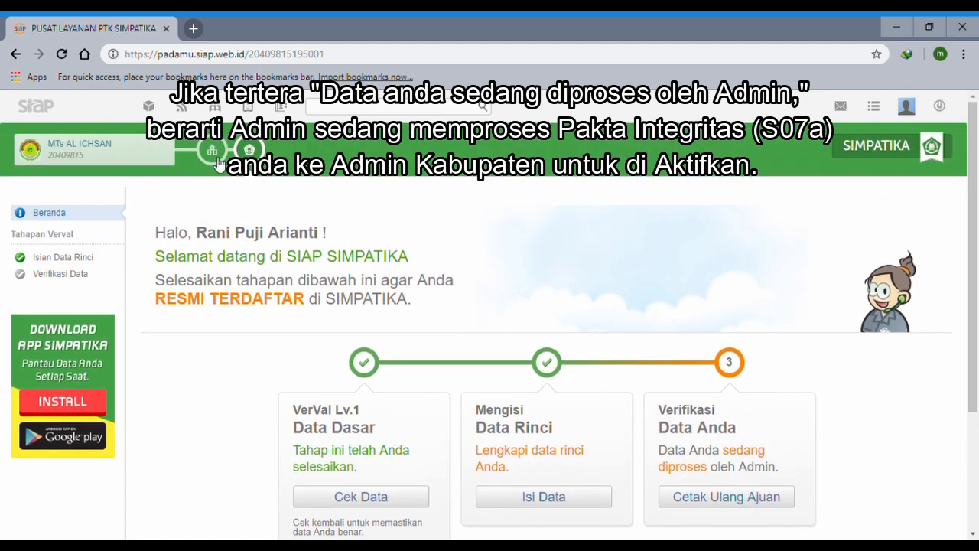